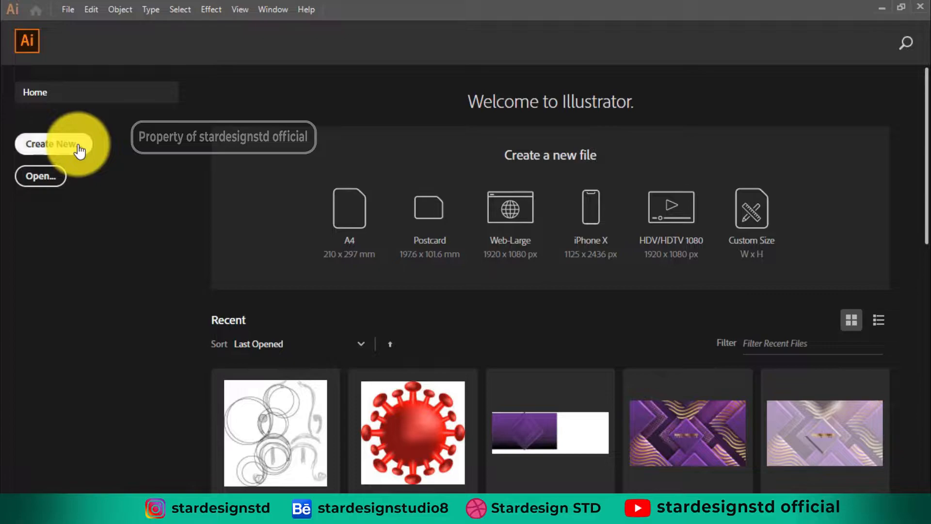
- Create a new document with pixel units, 1020 px wide by 1020 px high, with 3 artboards
click(337, 254)
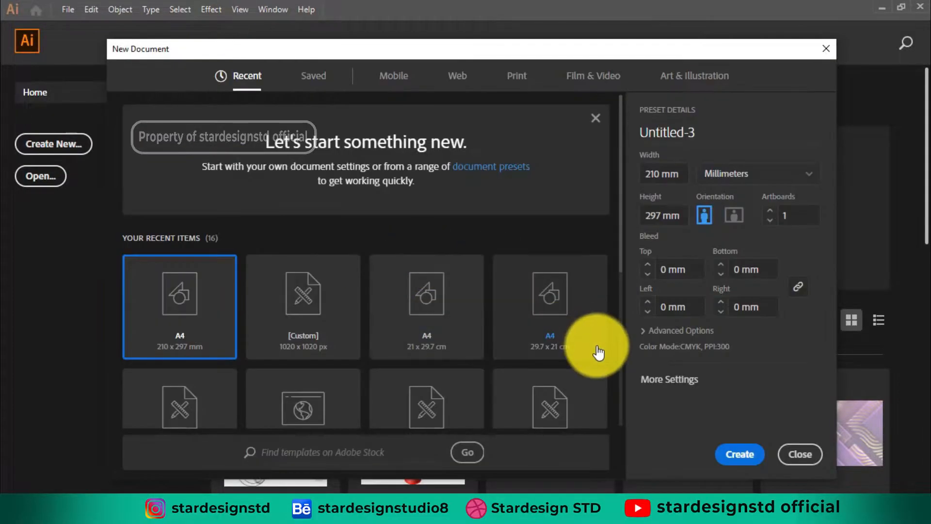
click(753, 186)
click(737, 311)
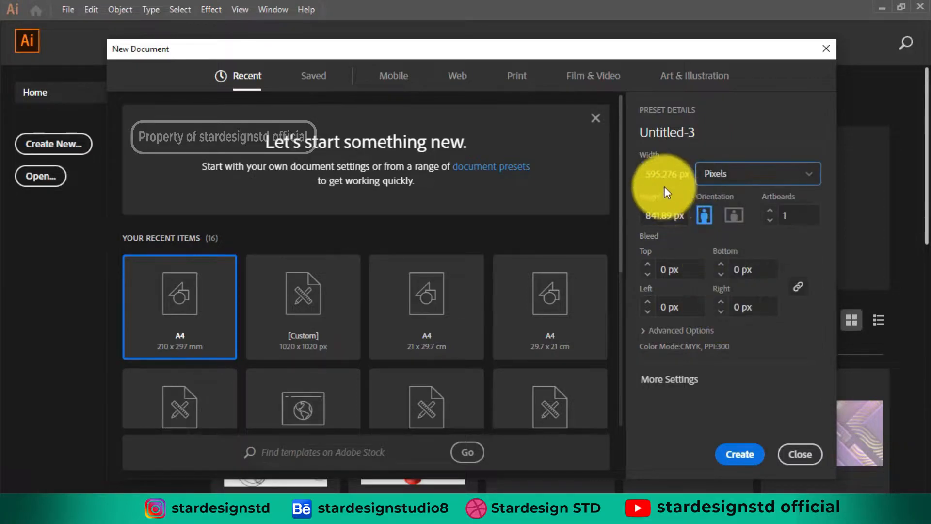
click(663, 175)
text(1020)
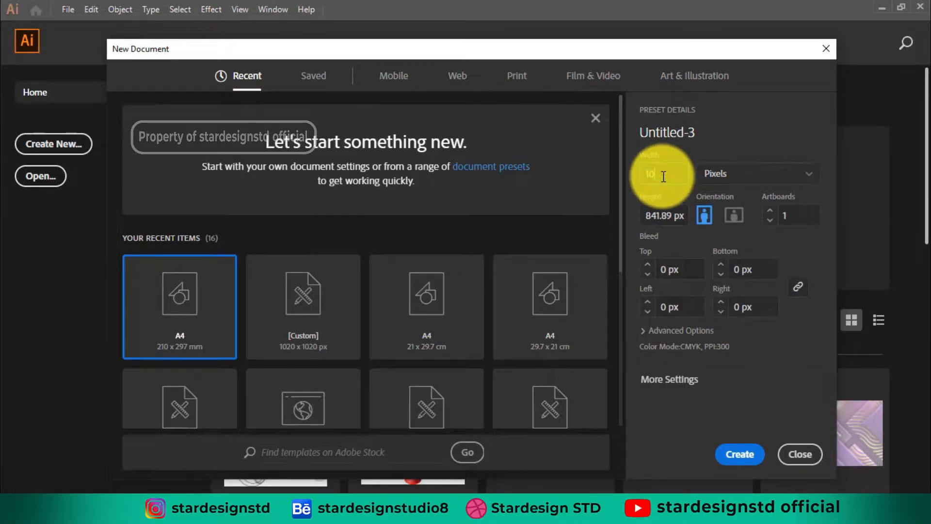
click(658, 216)
text(1020)
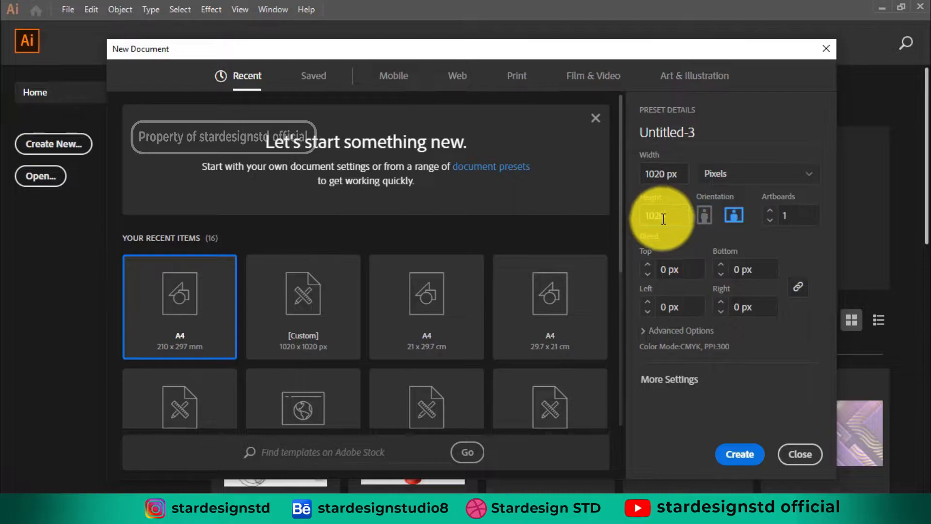
click(800, 221)
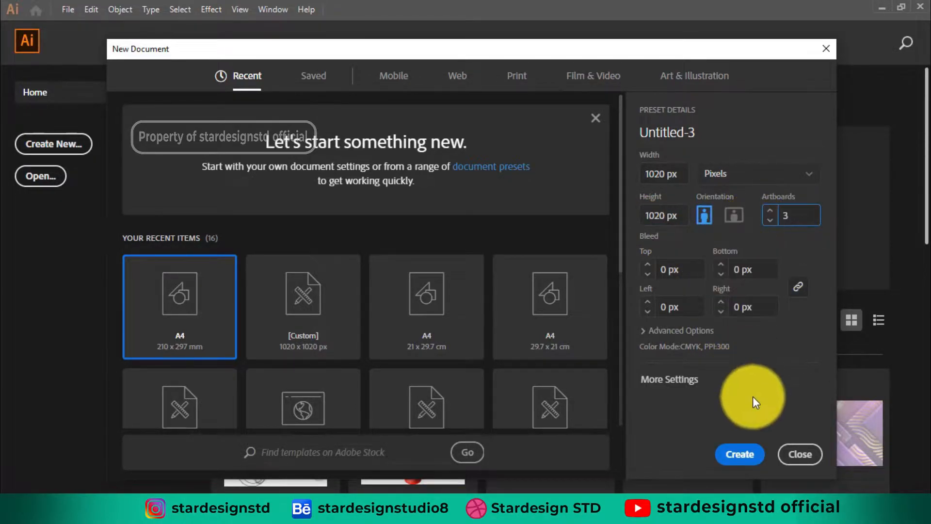
click(743, 455)
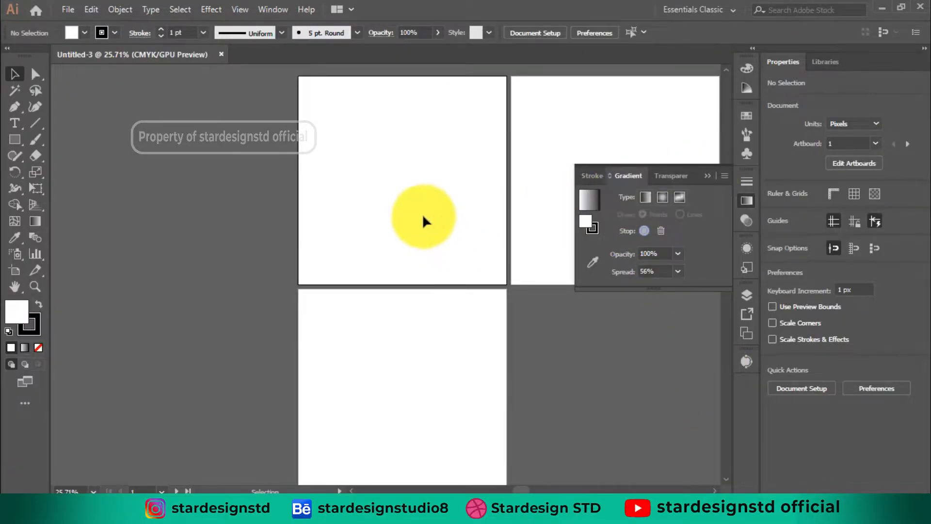
- Show the rulers and draw a 1020 × 1020 px rectangle exactly covering the first artboard
key(ctrl+r)
drag(421, 161, 363, 190)
scroll(380, 188, up, 1)
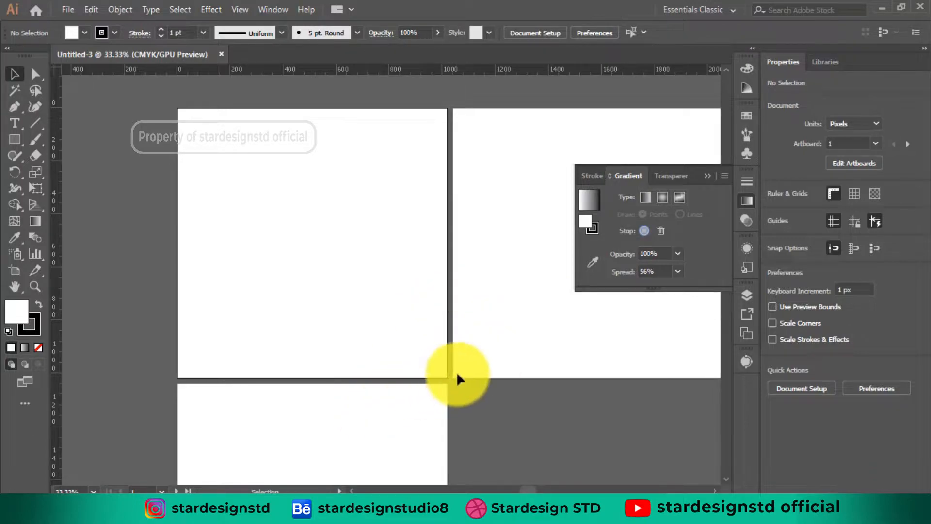
click(400, 413)
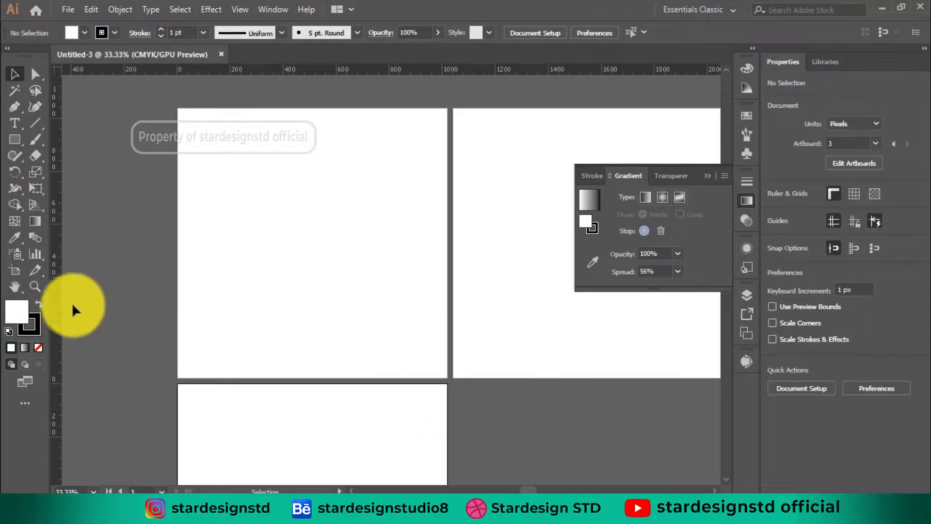
click(15, 139)
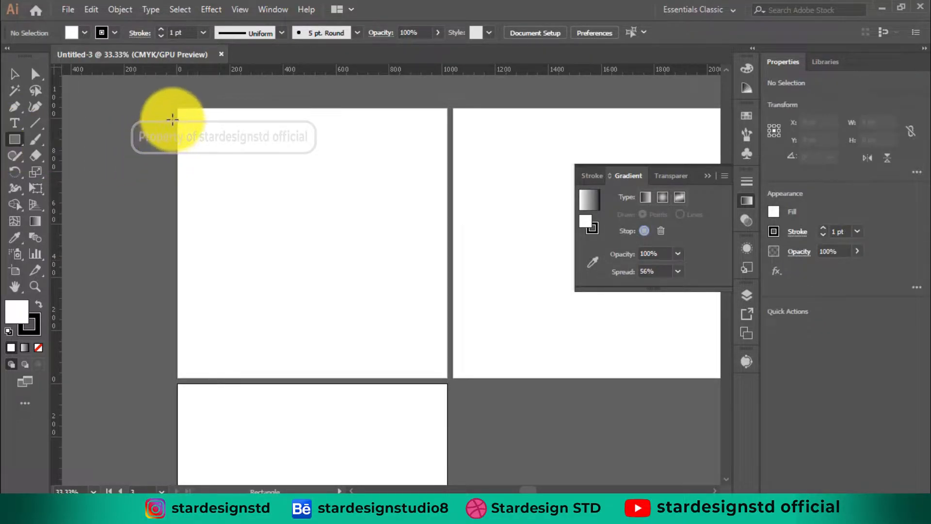
drag(177, 108, 446, 378)
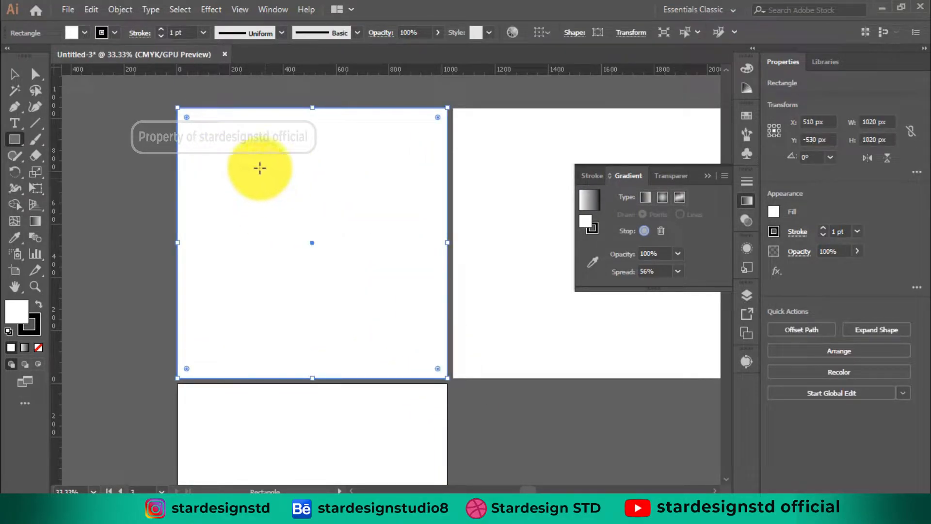
- Fill the square on the first artboard with a radial white-to-black gradient
drag(385, 187, 404, 193)
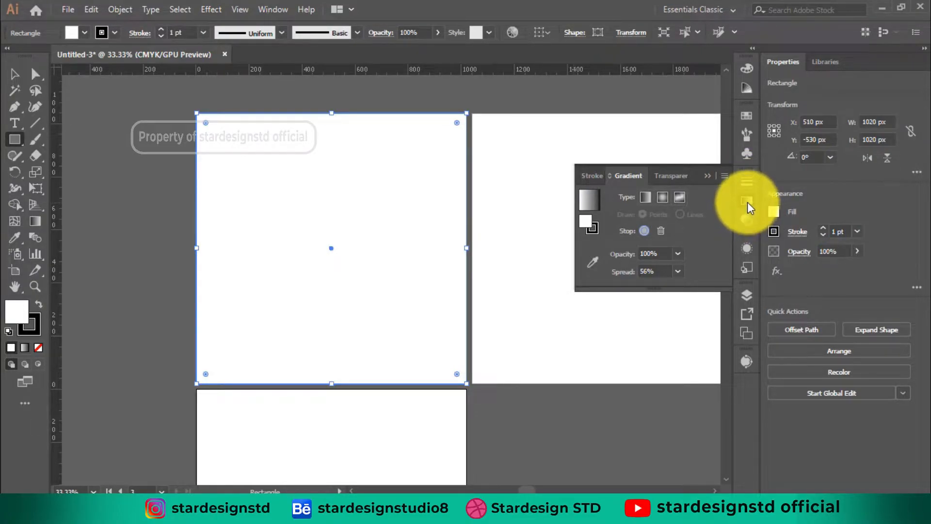
click(276, 10)
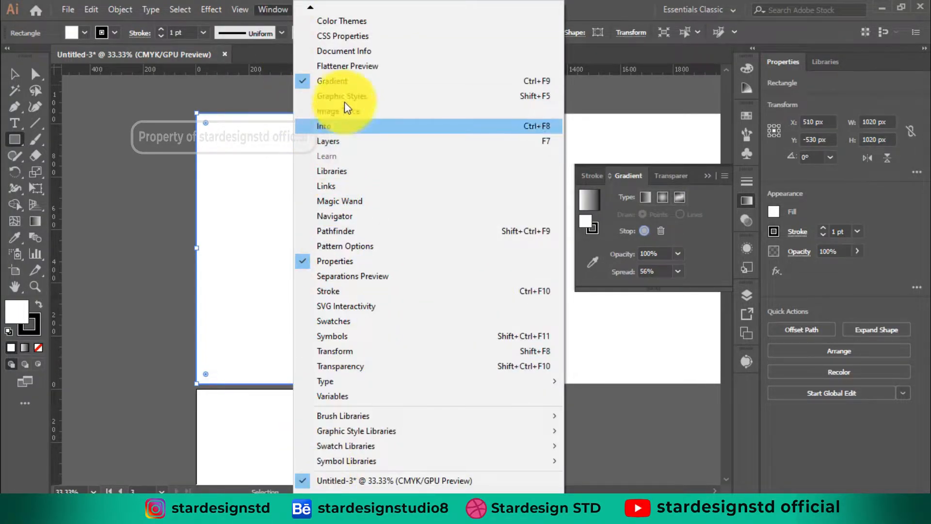
click(280, 11)
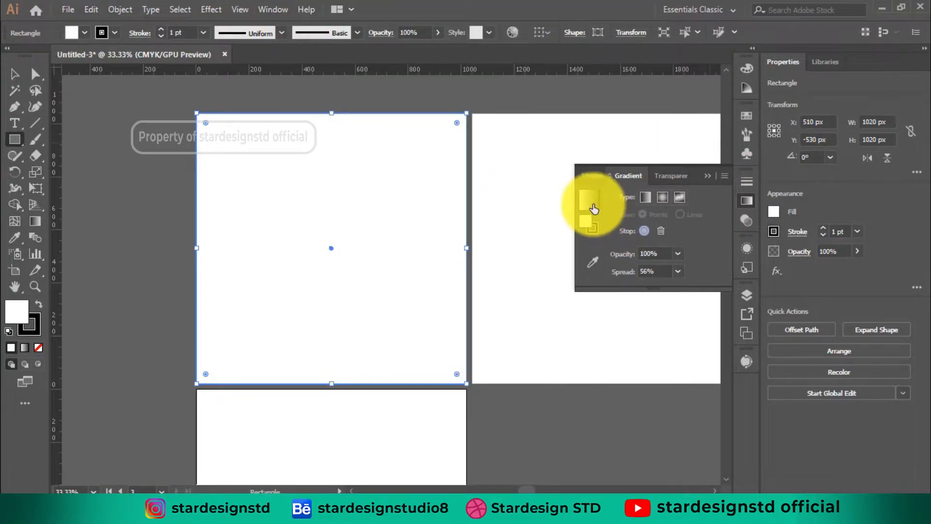
click(646, 197)
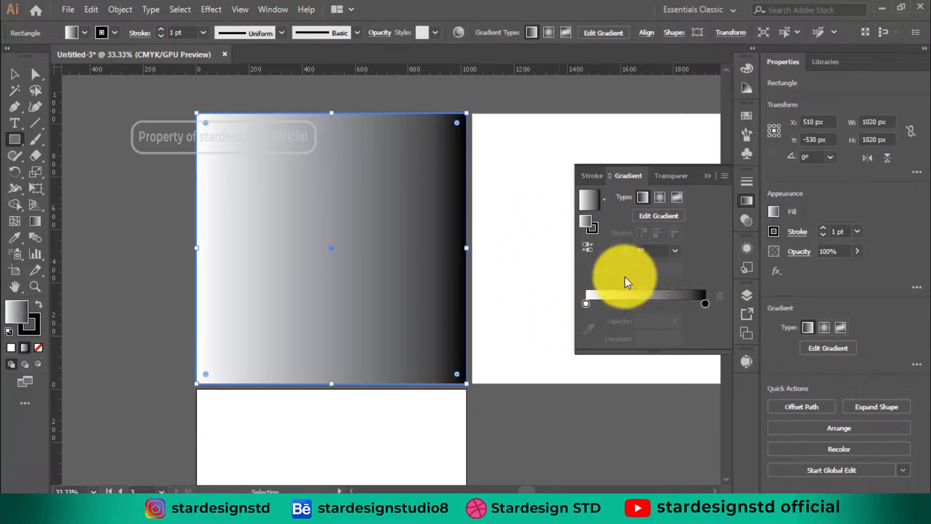
click(660, 197)
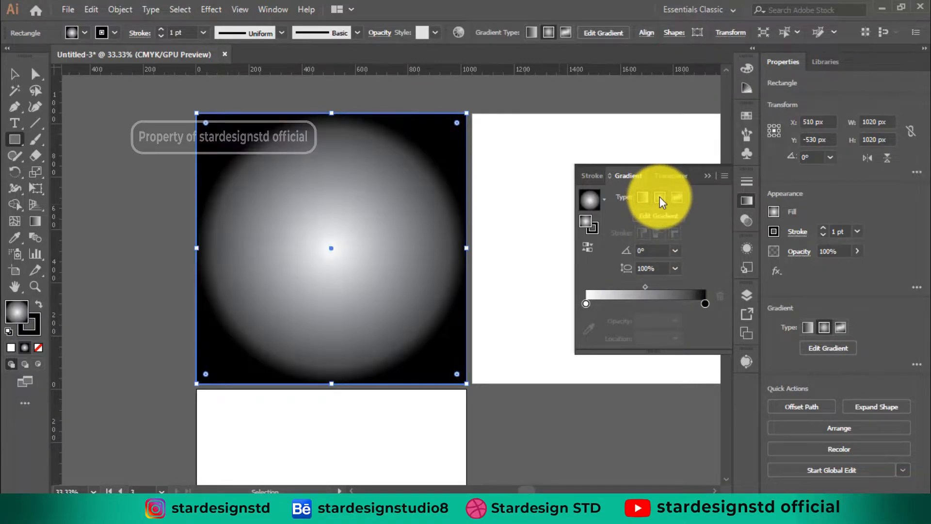
- Reverse the radial gradient so black is at the center and shift its midpoint toward the white end
click(590, 249)
mouse_move(587, 304)
mouse_down()
mouse_move(604, 305)
mouse_move(591, 305)
mouse_up()
drag(648, 288, 675, 288)
drag(591, 306, 585, 304)
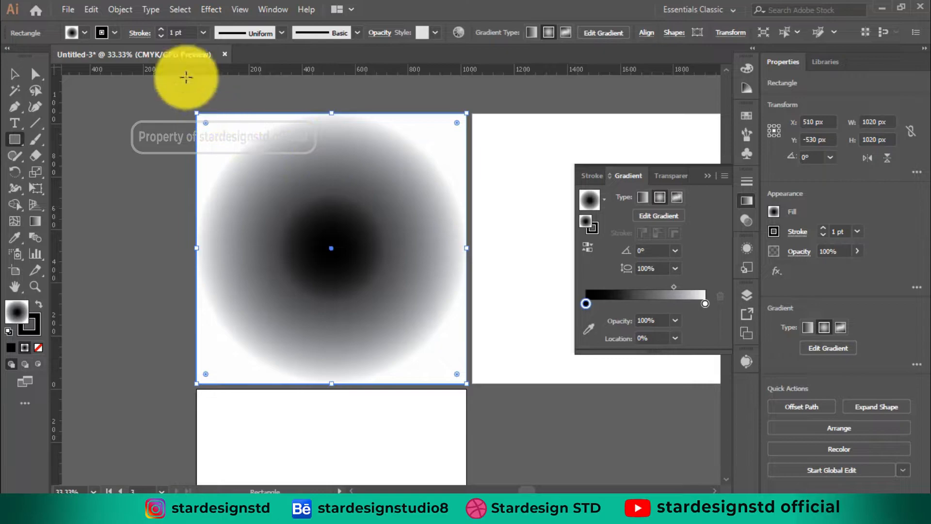
- Rasterize the gradient square using the CMYK color model, High (300 ppi) resolution and a white background
click(15, 74)
click(153, 157)
click(258, 174)
click(126, 11)
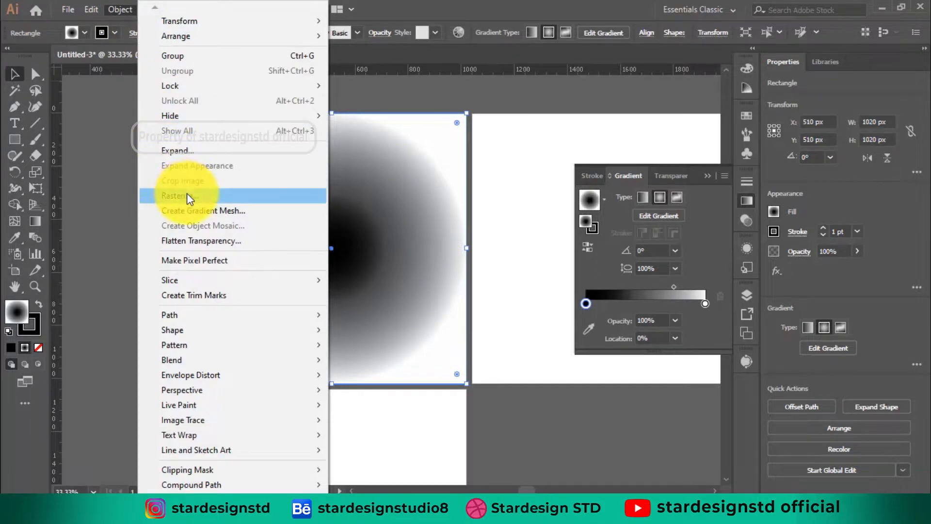
click(187, 196)
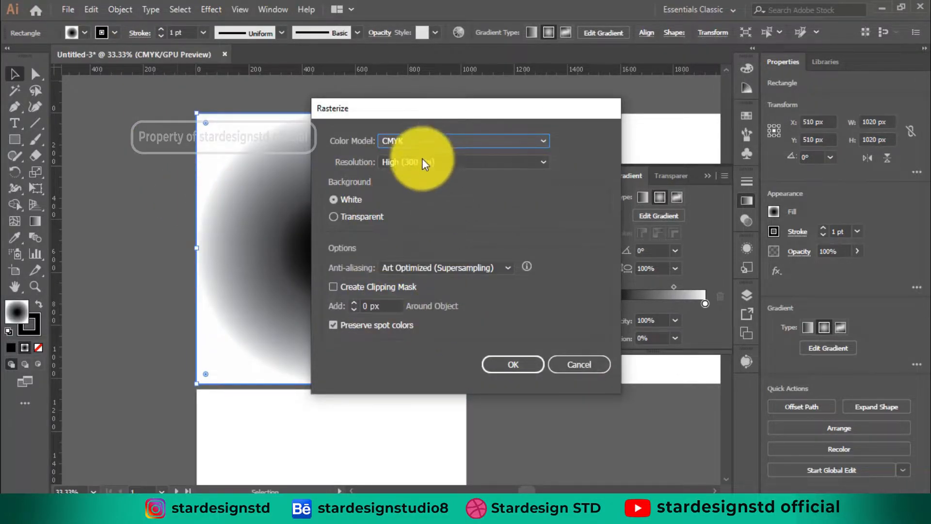
click(535, 370)
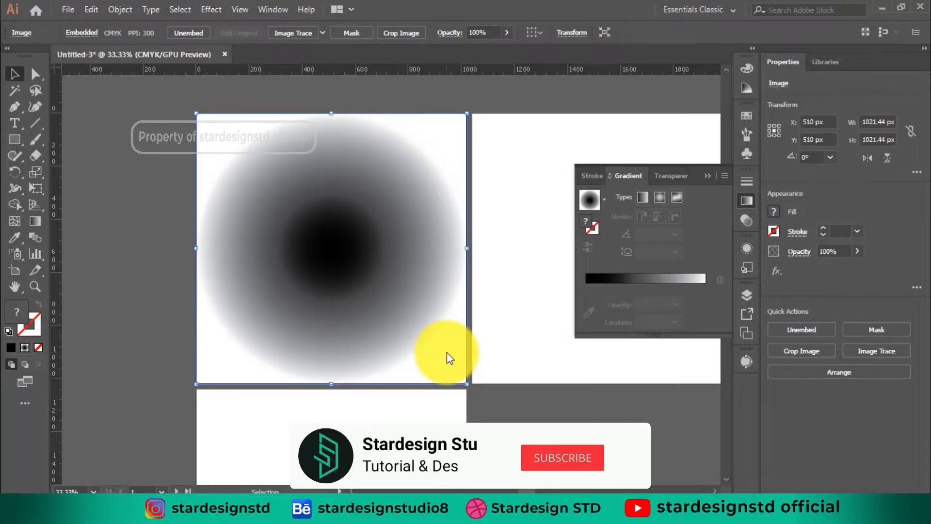
- Apply the Color Halftone effect to the rasterized image with a maximum radius of 40 pixels and 45-degree screen angles
click(217, 11)
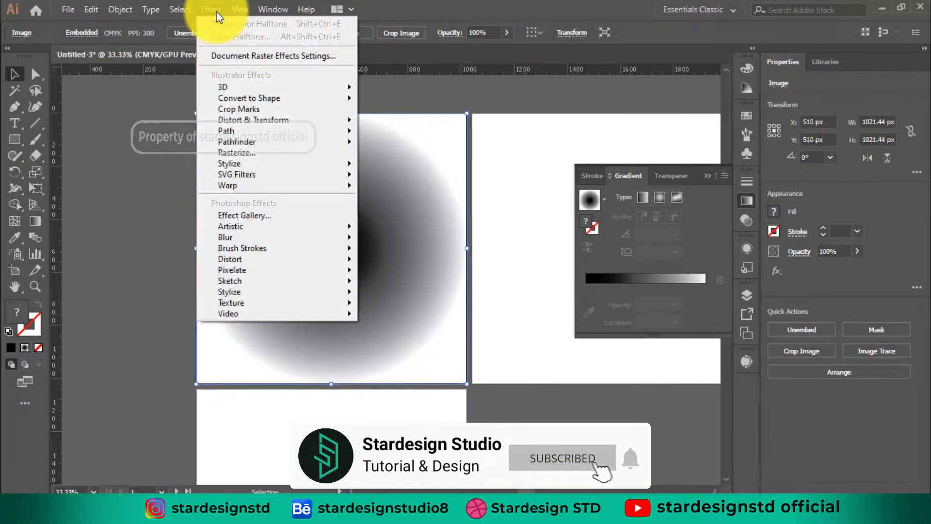
mouse_move(296, 271)
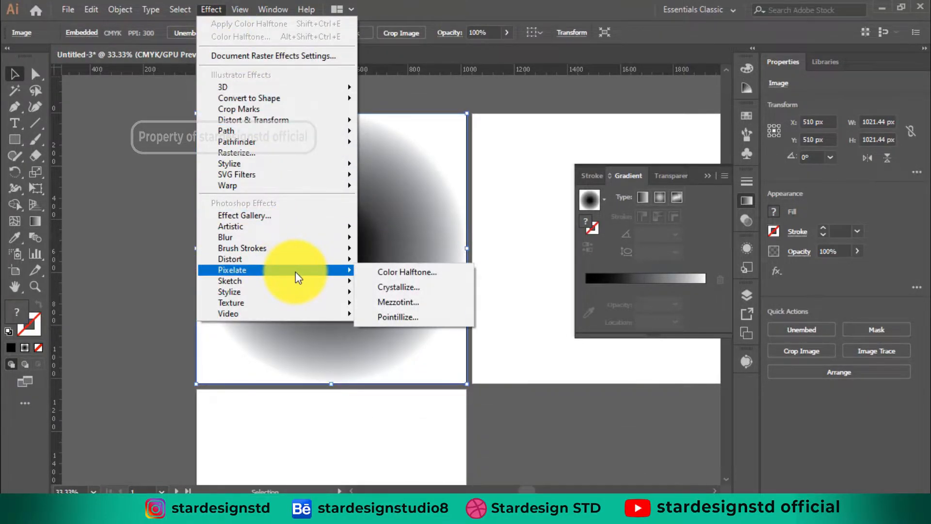
click(404, 274)
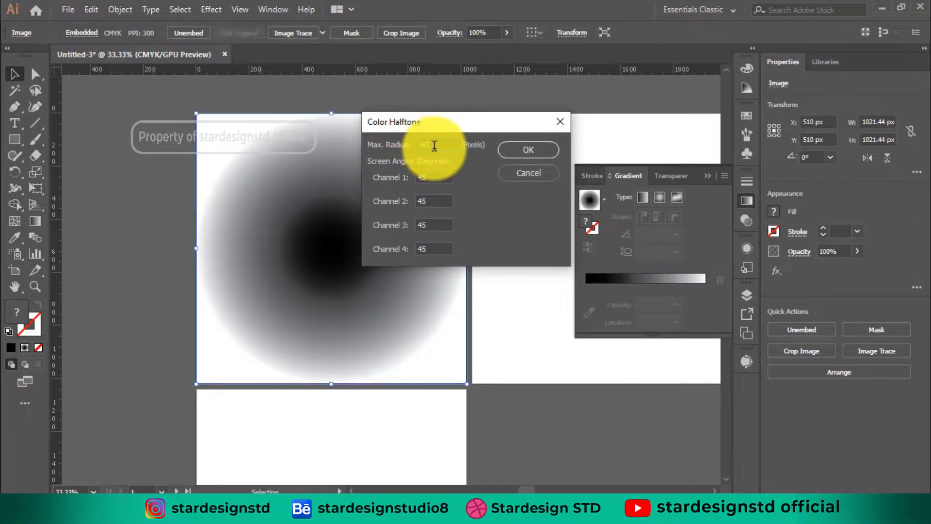
text(40)
drag(434, 179, 422, 178)
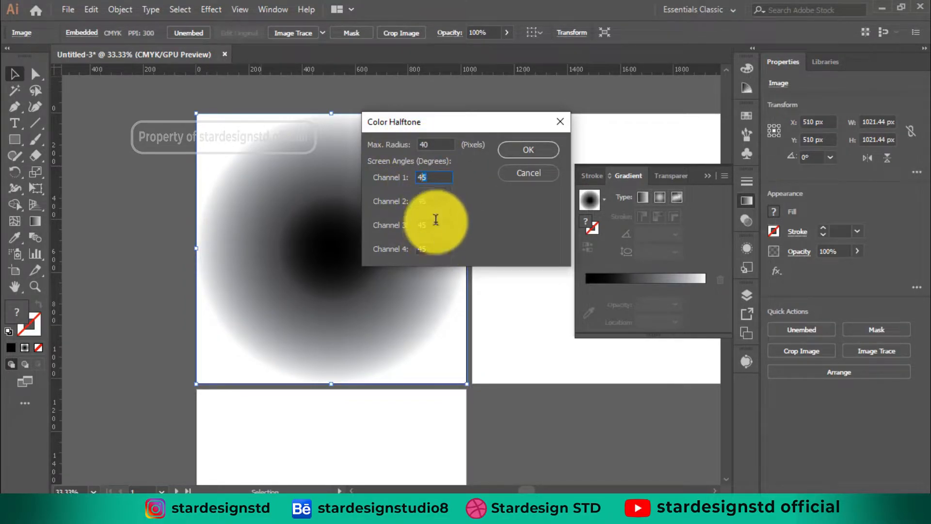
click(433, 178)
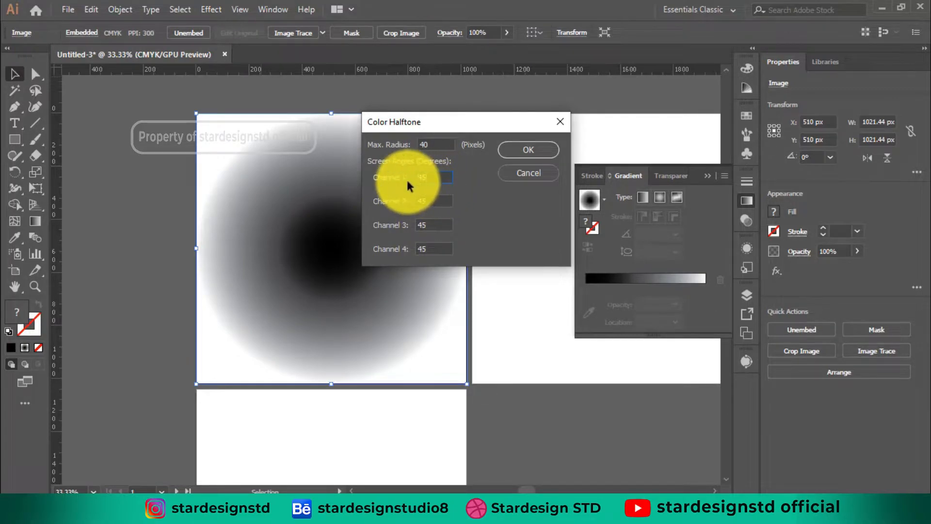
click(528, 151)
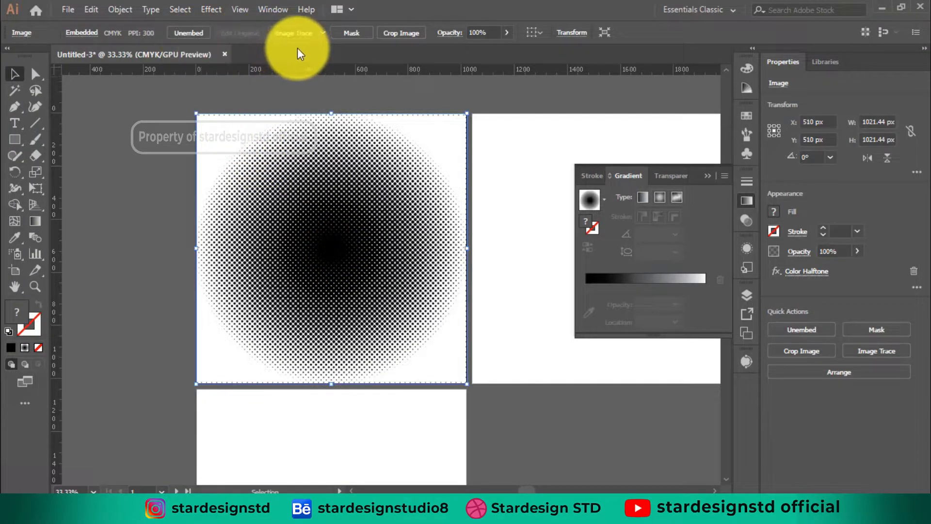
- Trace the halftone image with the Black and White Logo preset and show the detailed Image Trace settings
click(322, 33)
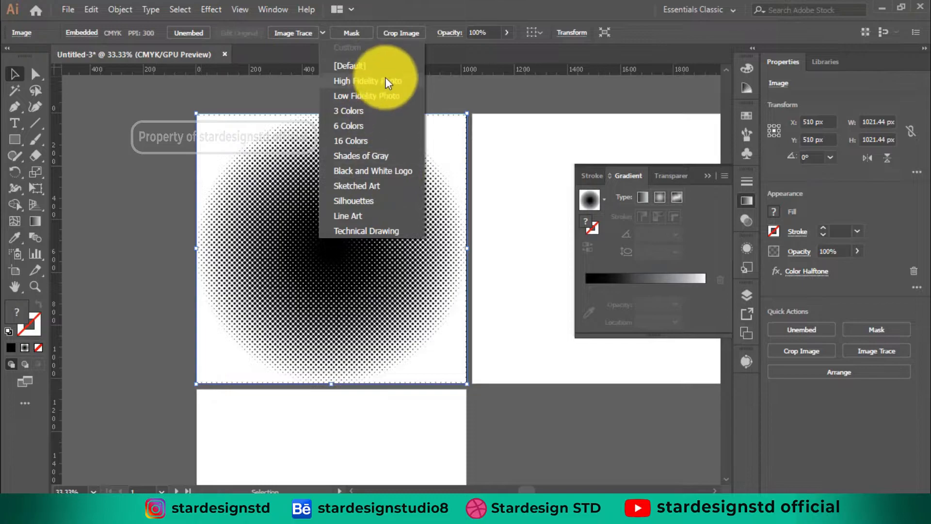
click(388, 171)
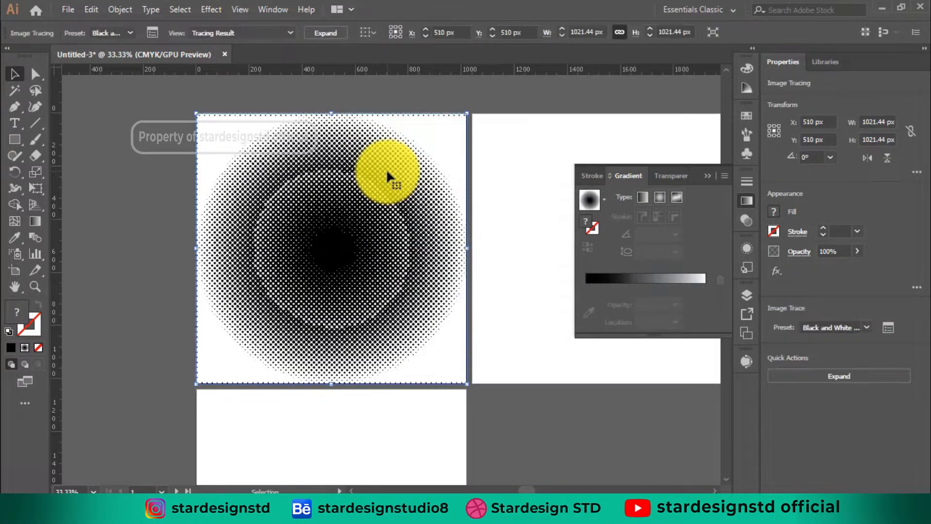
click(748, 362)
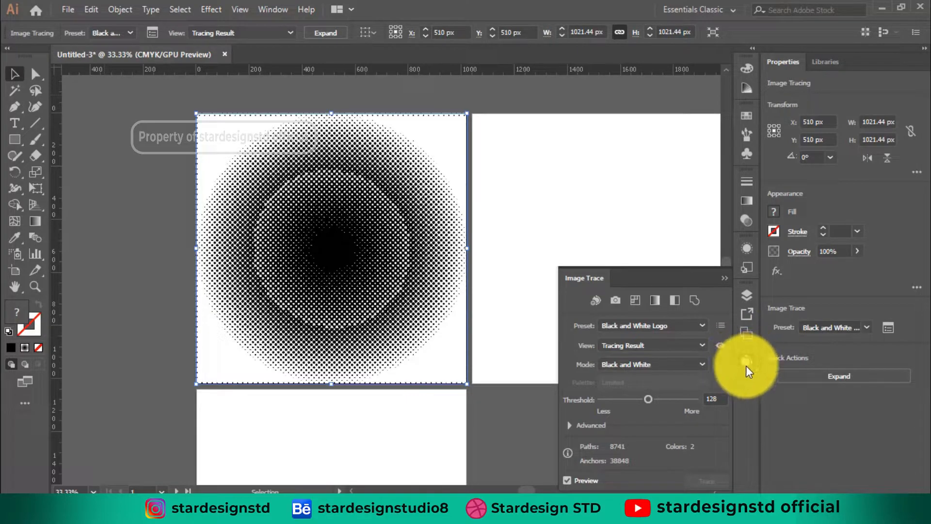
click(282, 12)
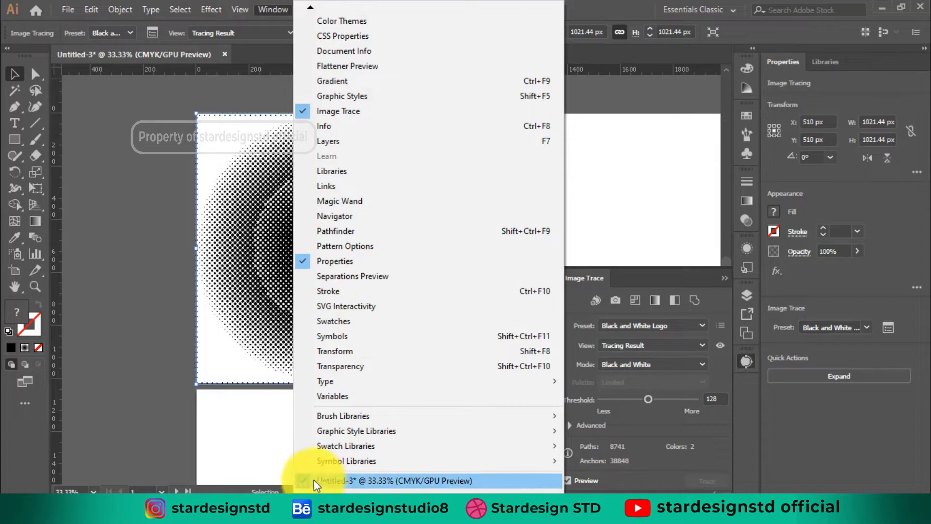
mouse_move(309, 8)
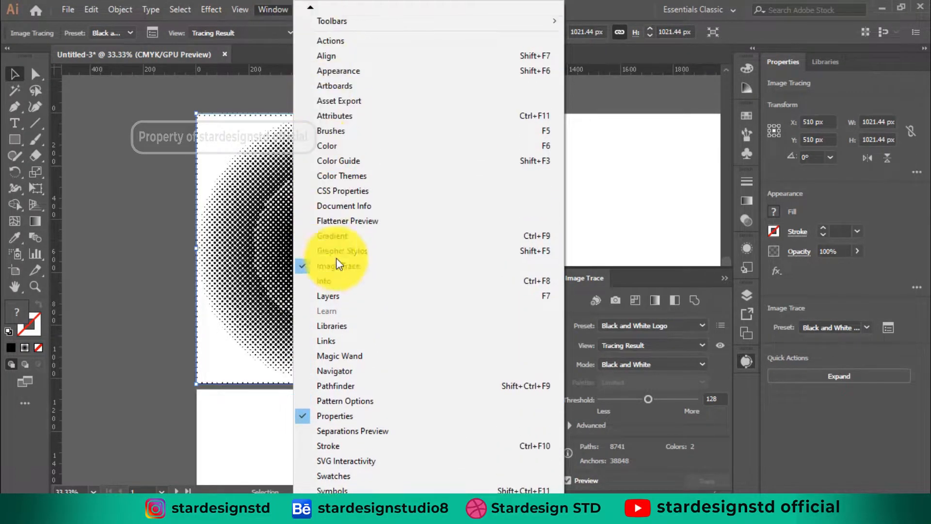
click(277, 13)
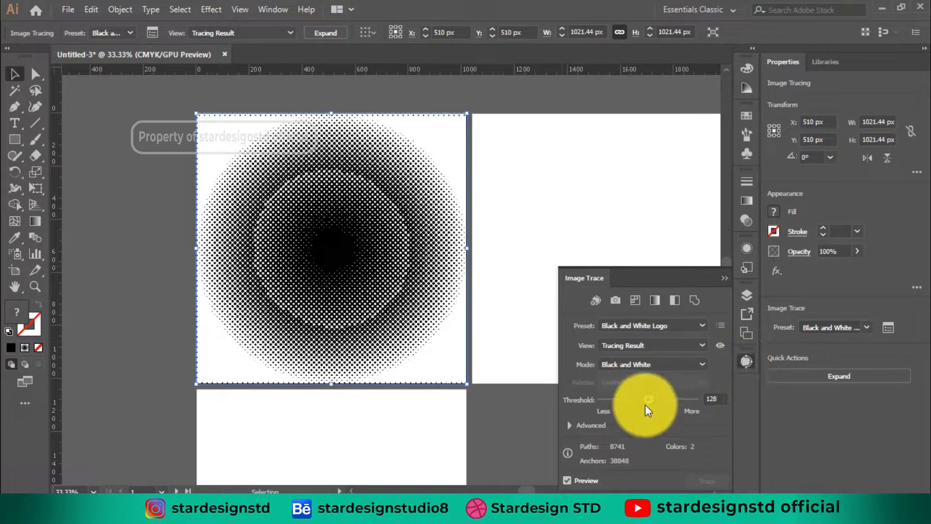
- Lower the image trace threshold to 1 and expand the tracing into vector paths
drag(648, 401, 617, 404)
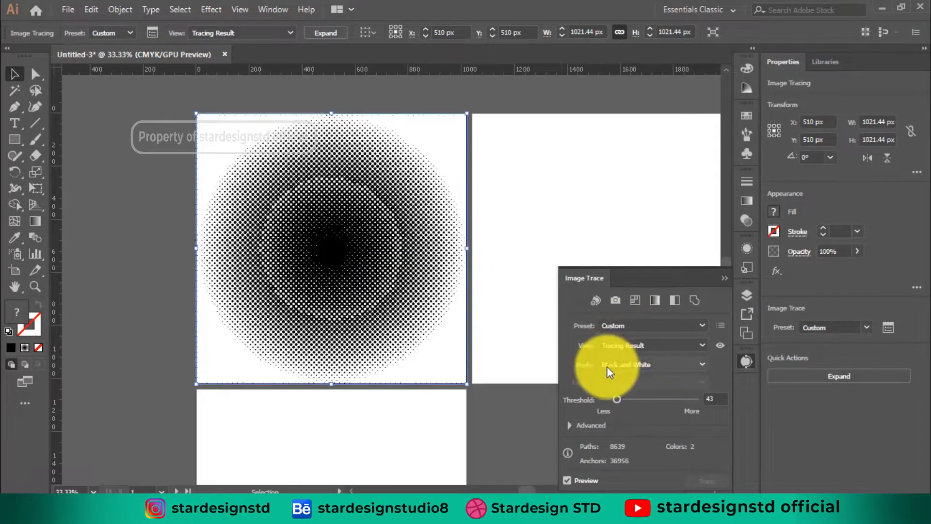
drag(615, 401, 608, 401)
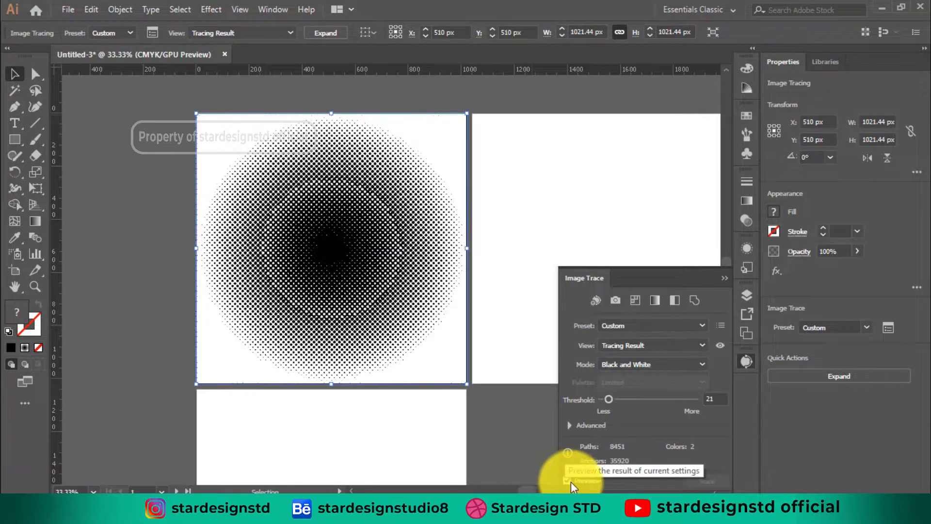
drag(609, 405, 603, 399)
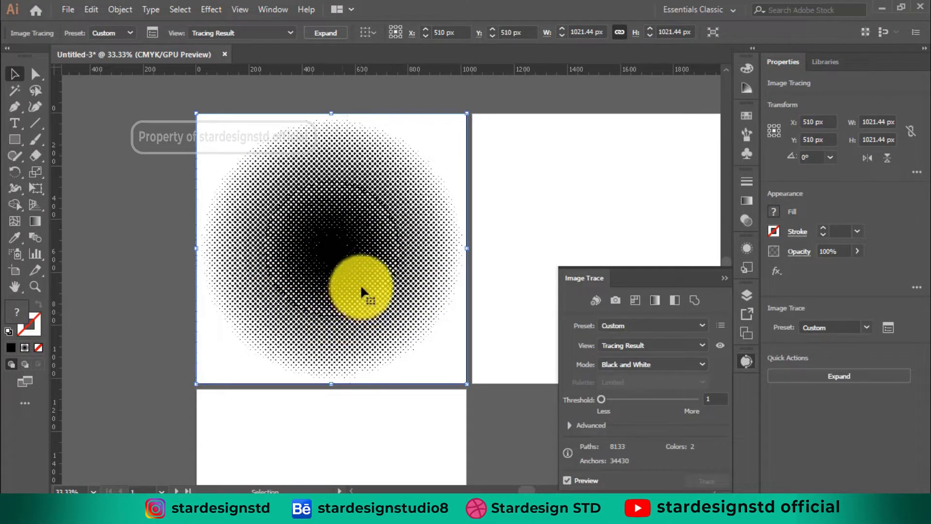
drag(601, 399, 648, 400)
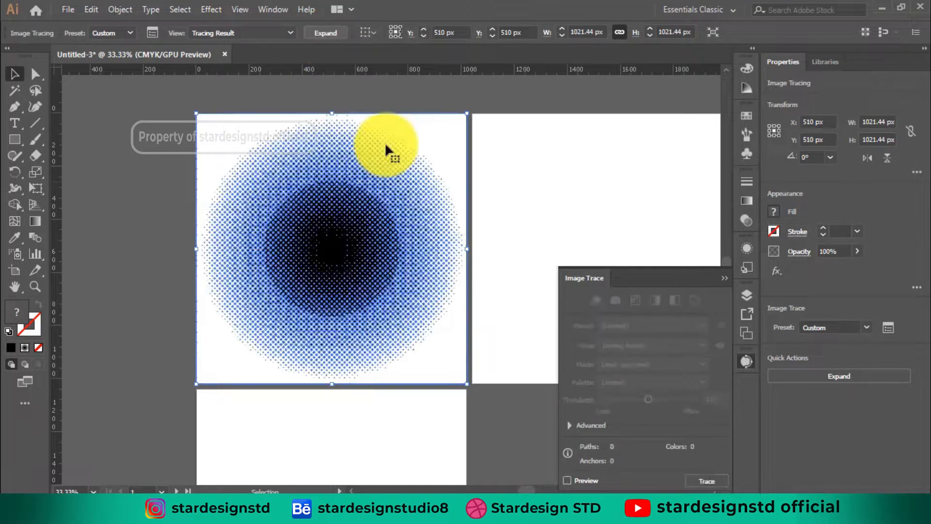
- Draw a radial-gradient-filled square about 1021 × 1021 px covering the second artboard, beside the finished circular halftone
click(464, 251)
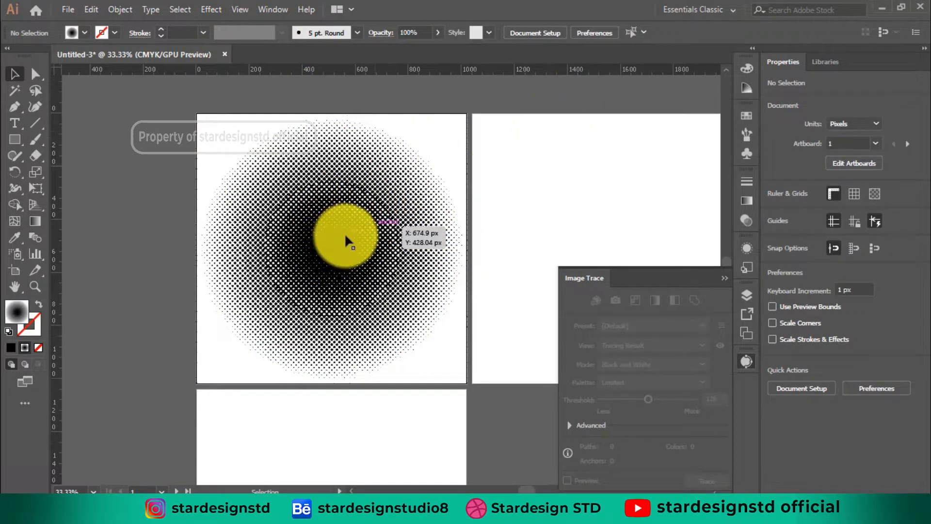
drag(528, 160, 369, 161)
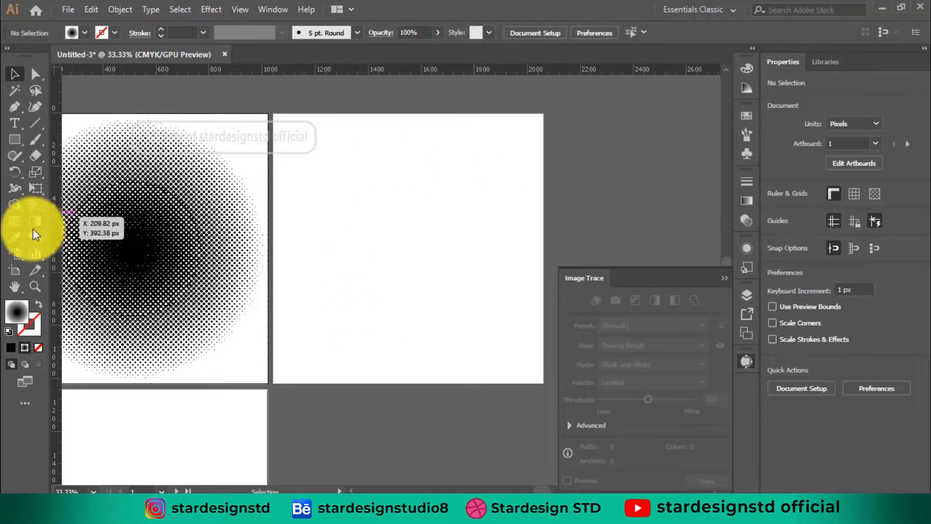
click(15, 140)
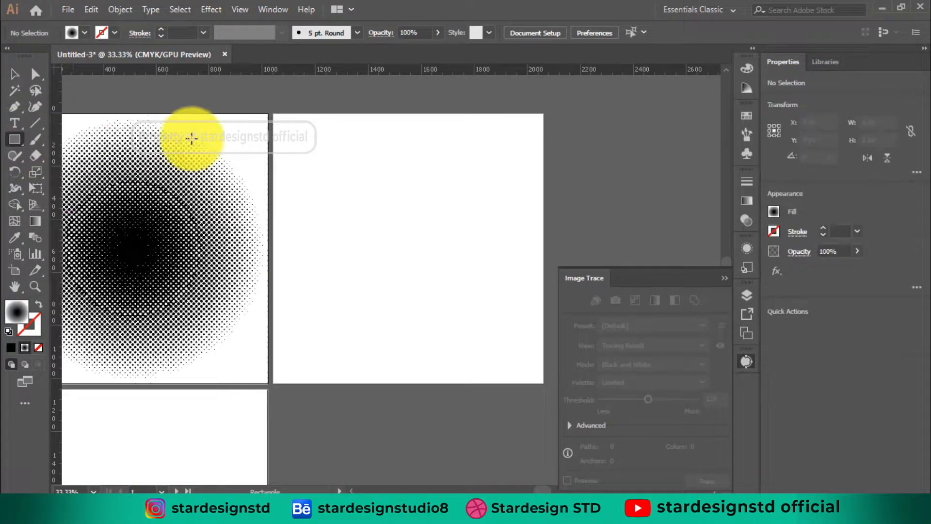
drag(274, 113, 544, 384)
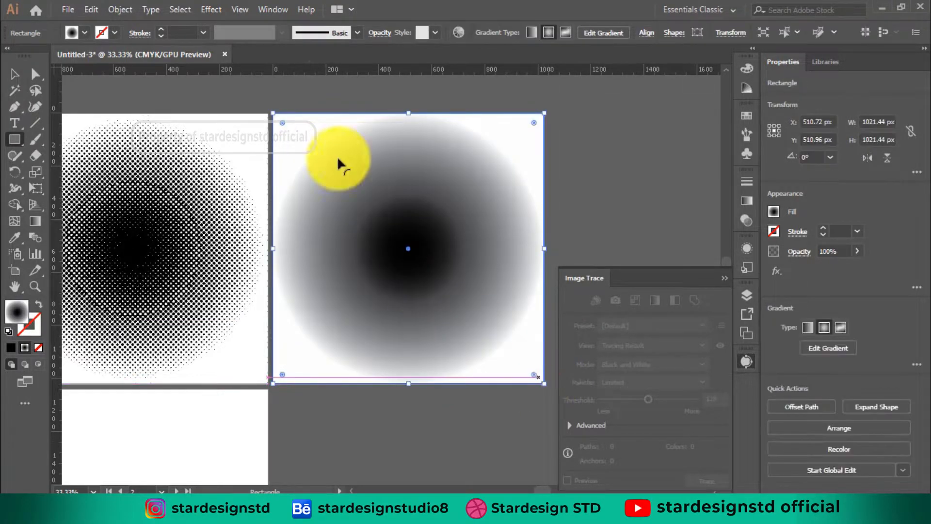
- Change the square's fill to a freeform points gradient and color its upper-right stop black
click(750, 202)
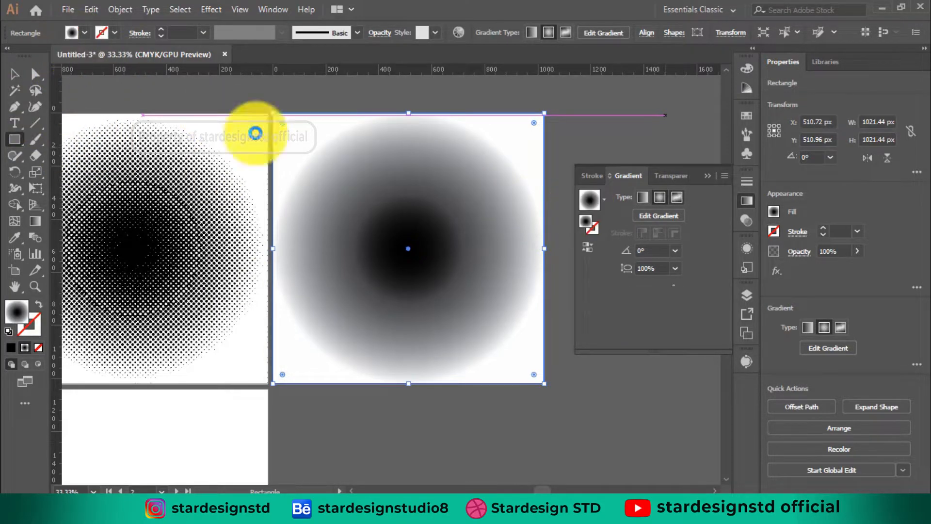
click(18, 75)
key(g)
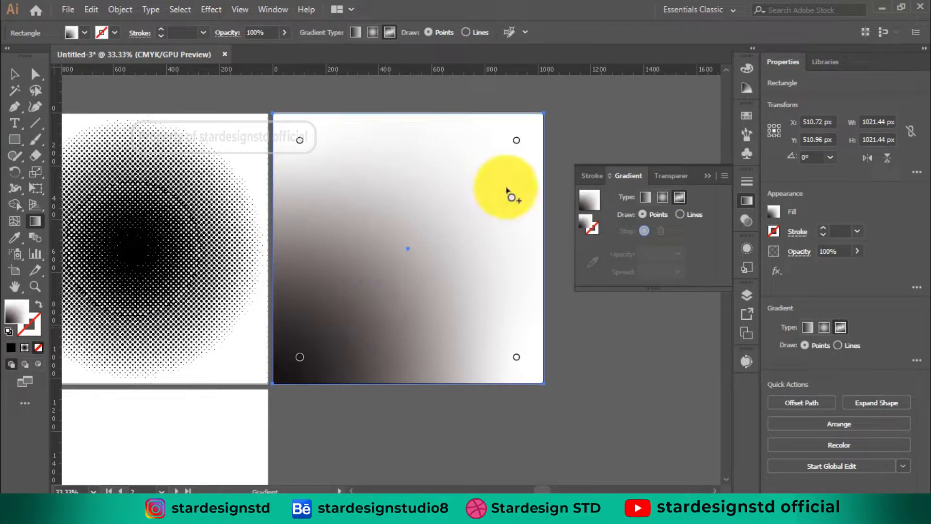
click(517, 141)
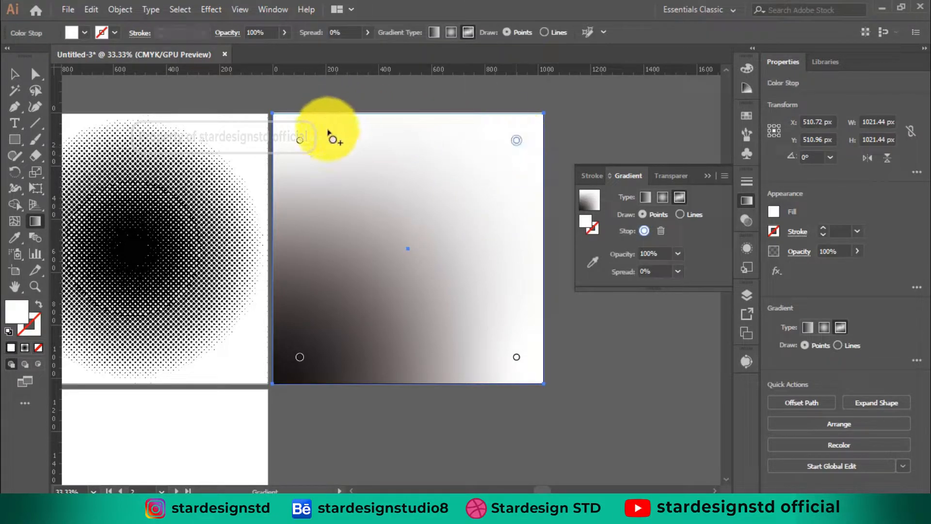
key(ctrl)
click(80, 35)
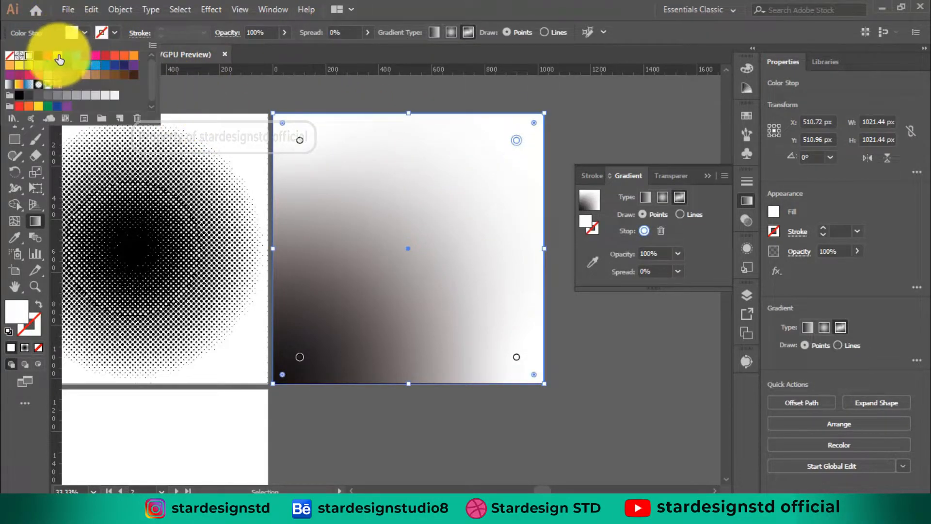
click(38, 58)
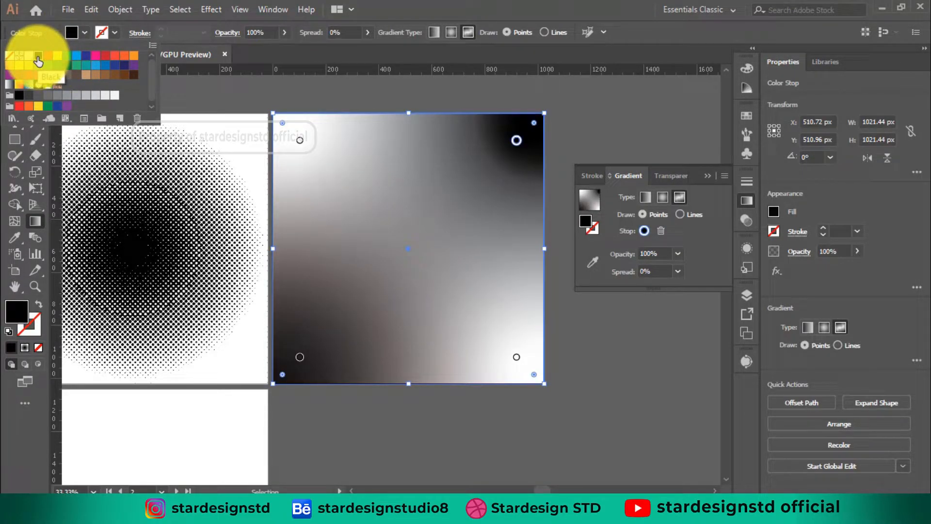
- Color the upper-left stop of the freeform gradient with a light grey swatch
click(301, 142)
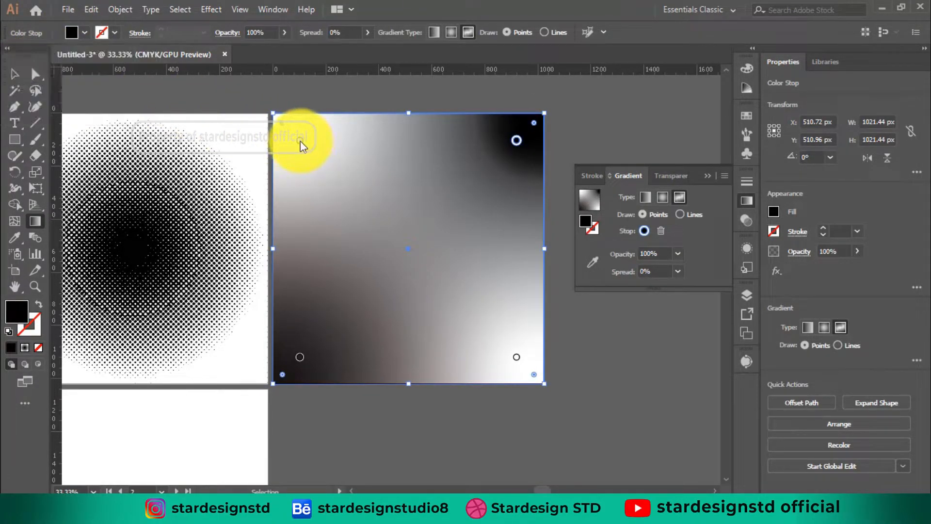
click(84, 32)
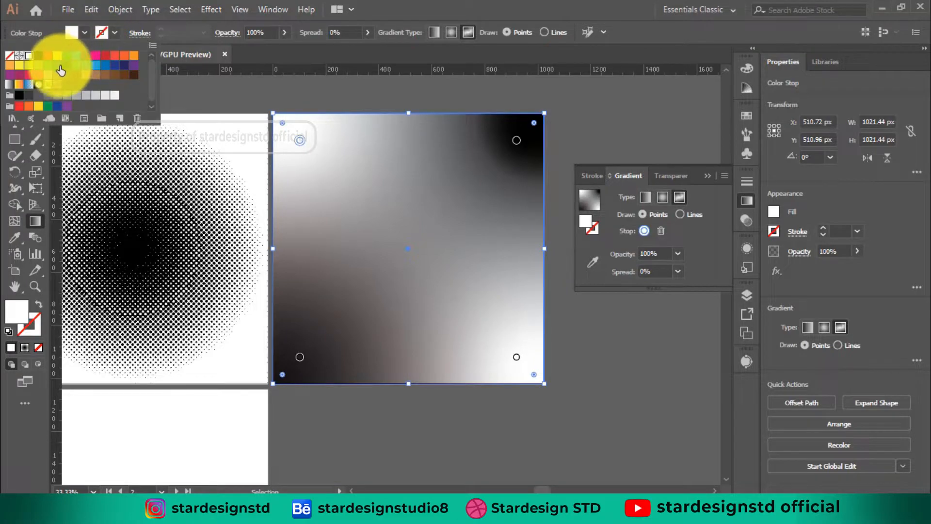
click(57, 97)
click(76, 98)
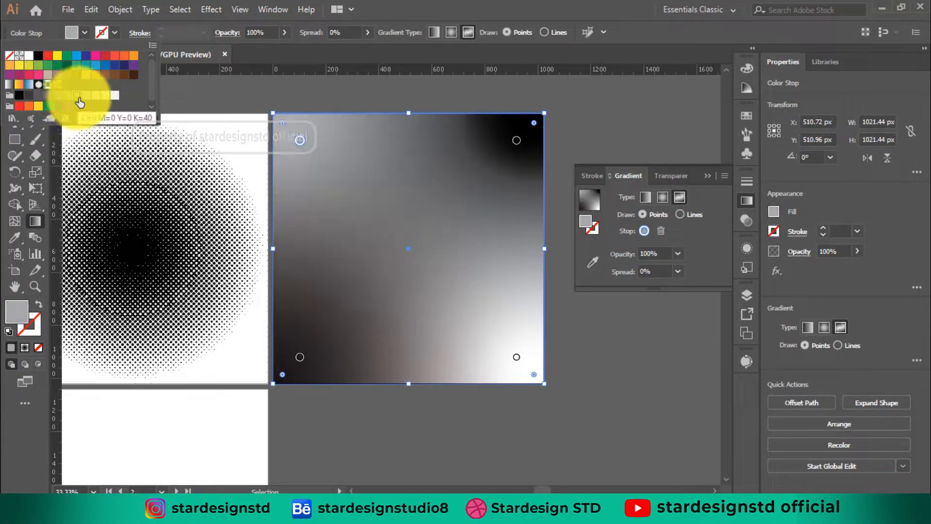
click(102, 98)
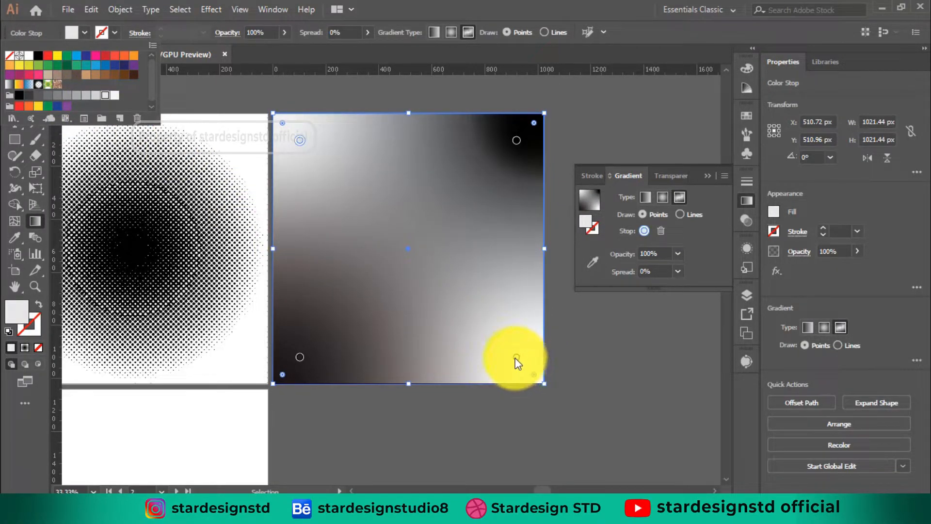
click(116, 32)
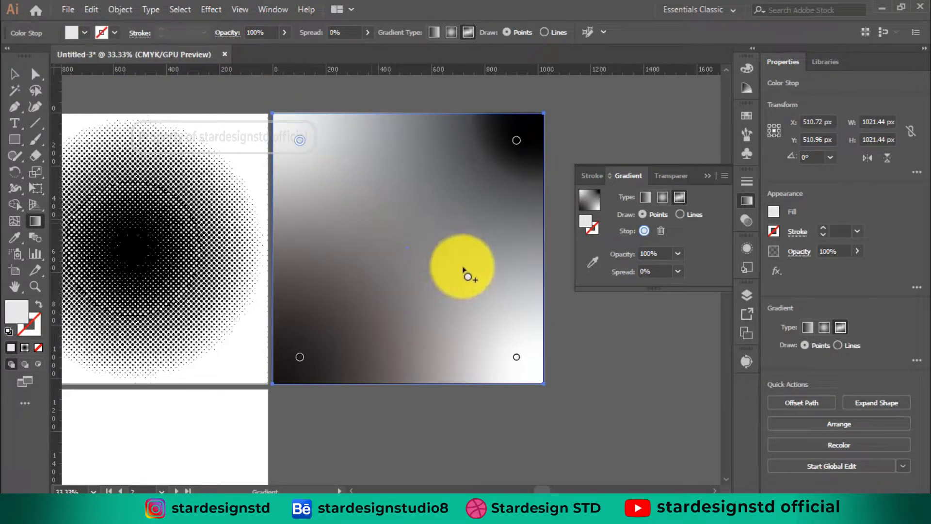
- Rasterize the freeform gradient square using the CMYK color model at High (300 ppi) resolution
click(15, 74)
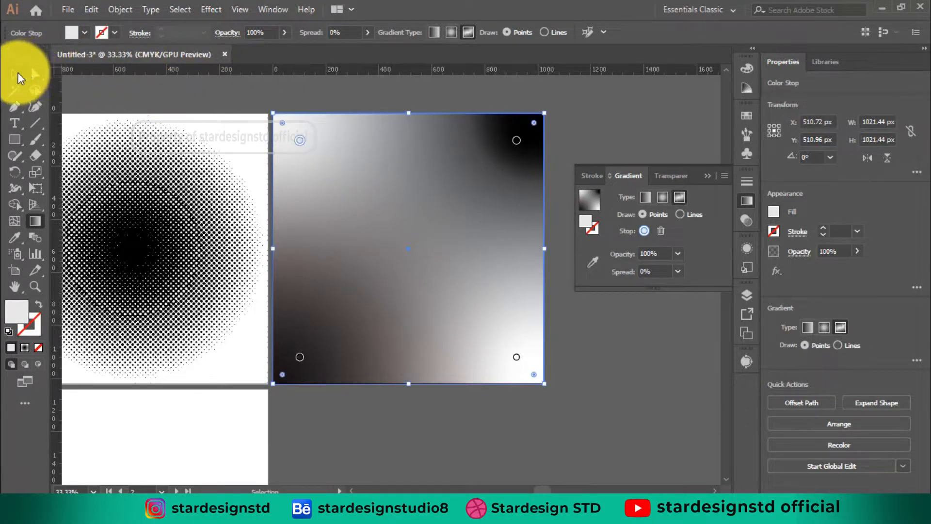
click(296, 107)
click(383, 136)
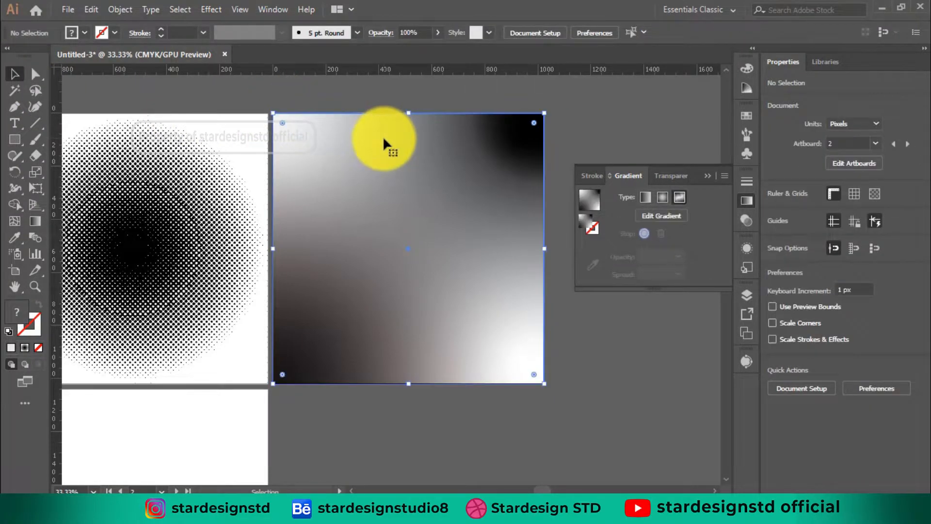
click(121, 10)
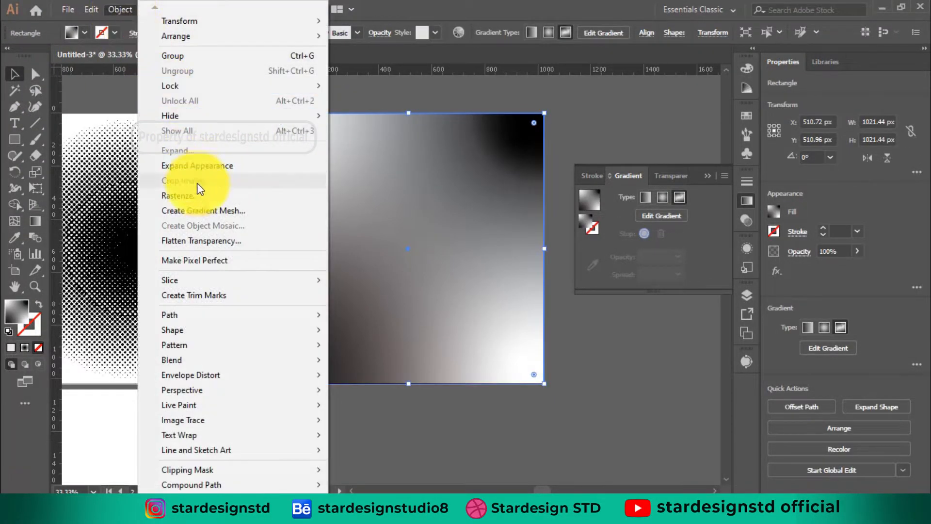
click(202, 196)
click(526, 365)
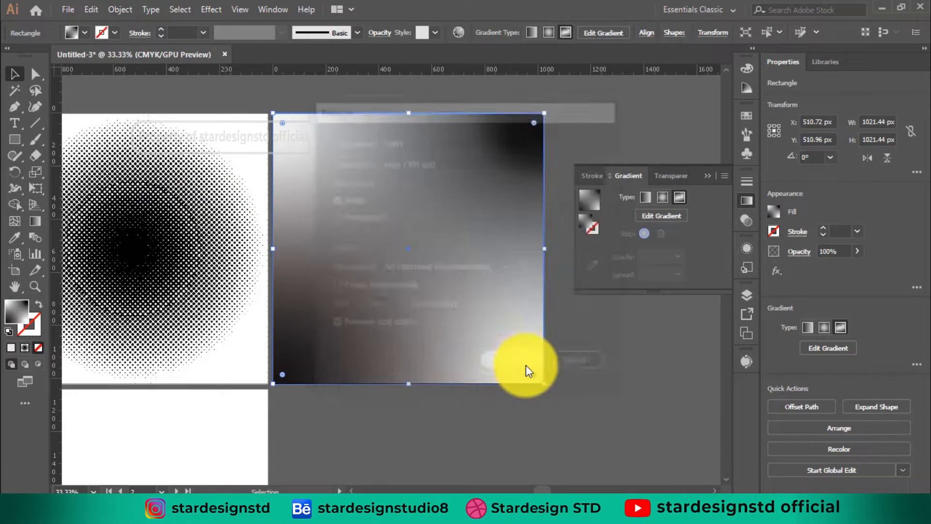
- Apply Color Halftone to the rasterized freeform gradient with a maximum radius of 40 pixels and 45-degree angles for all four channels
click(211, 10)
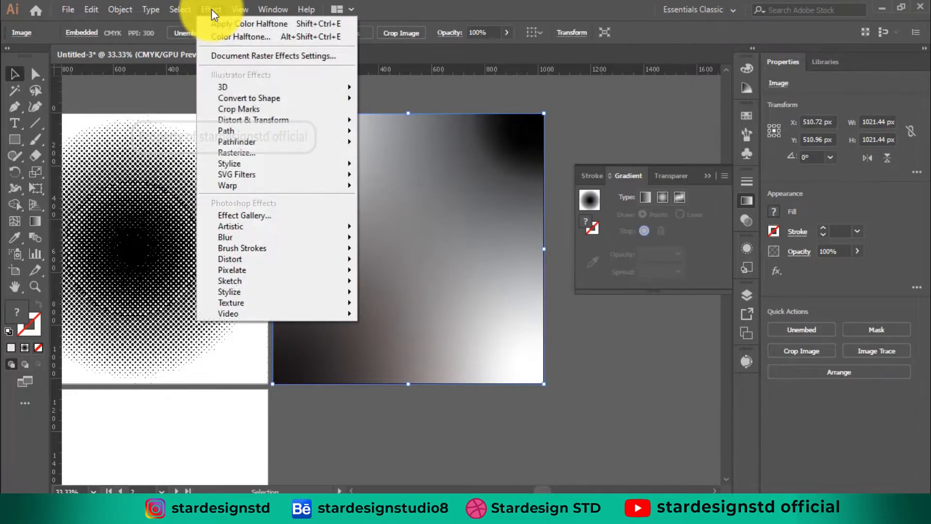
mouse_move(304, 271)
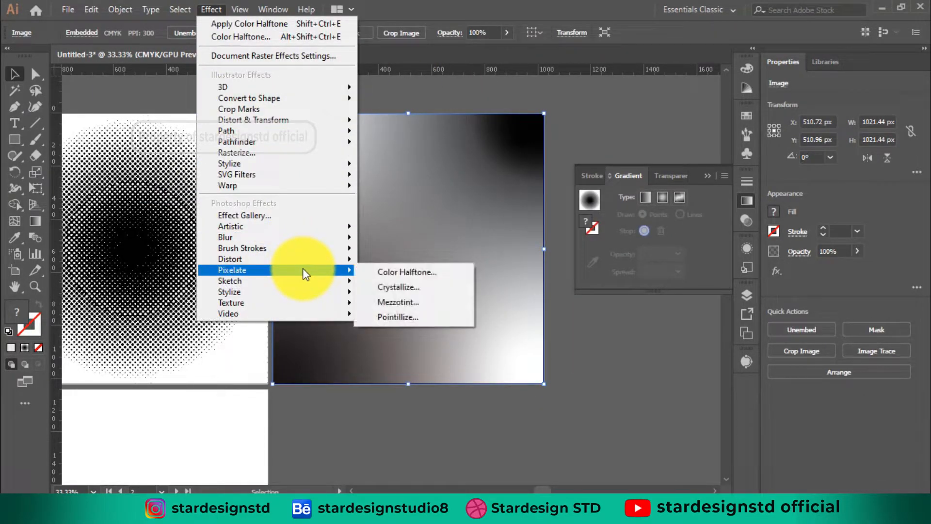
click(410, 275)
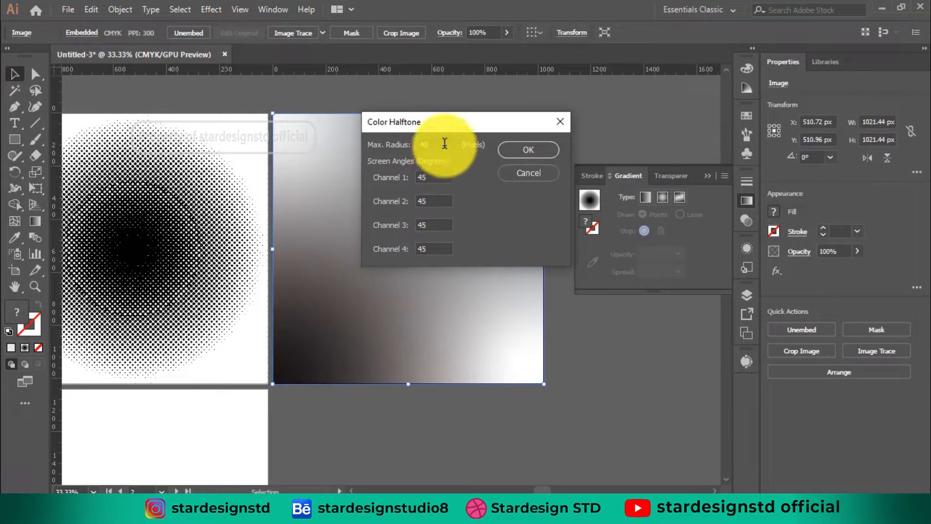
click(521, 150)
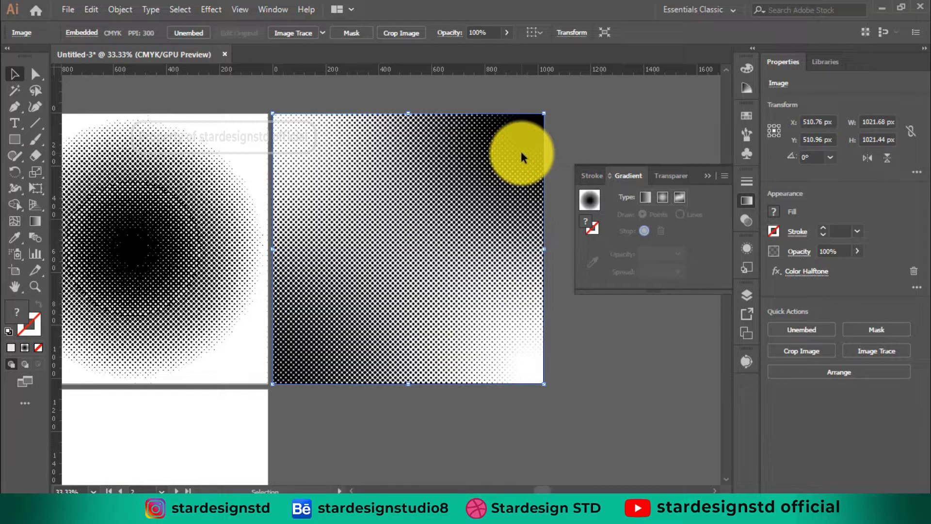
- Trace the second halftone image in Black and White mode with a threshold of 1 and expand it into vector paths
click(708, 176)
click(747, 362)
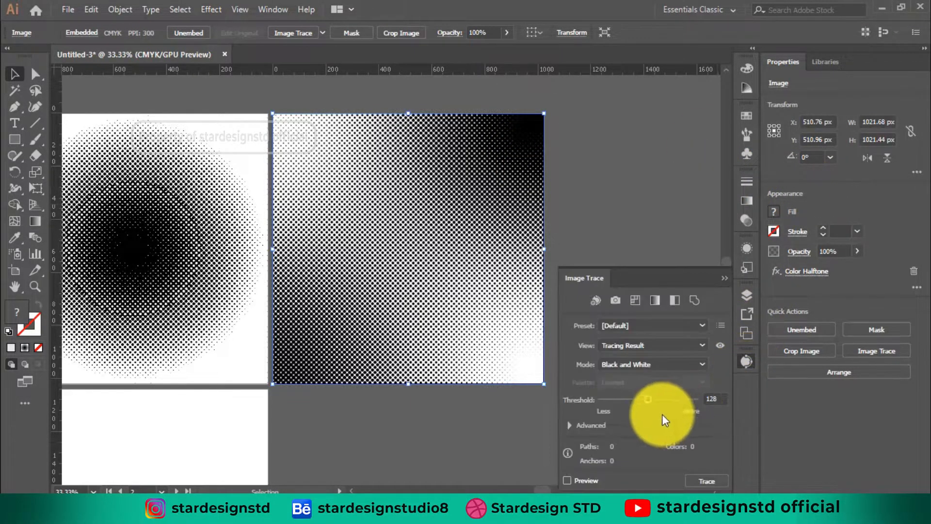
mouse_move(647, 400)
mouse_down()
mouse_move(613, 405)
mouse_move(603, 397)
mouse_up()
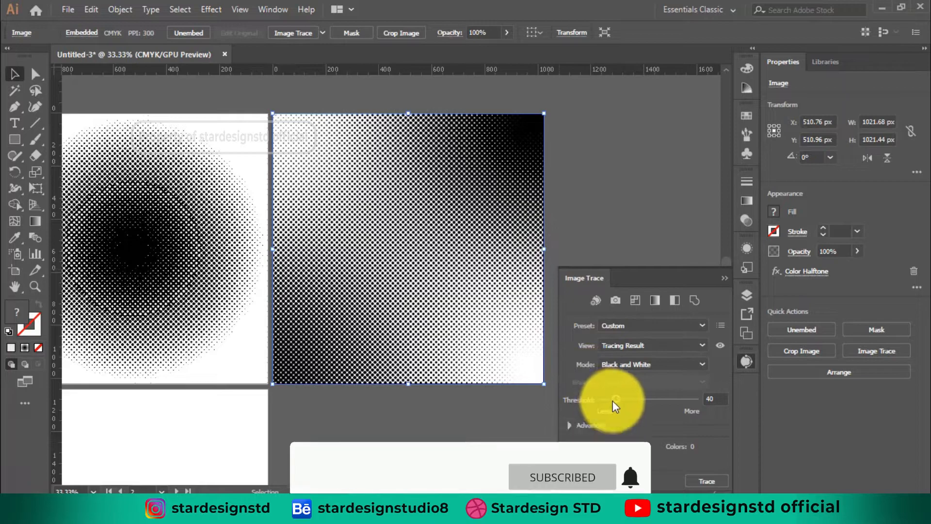
drag(614, 400, 606, 401)
click(568, 481)
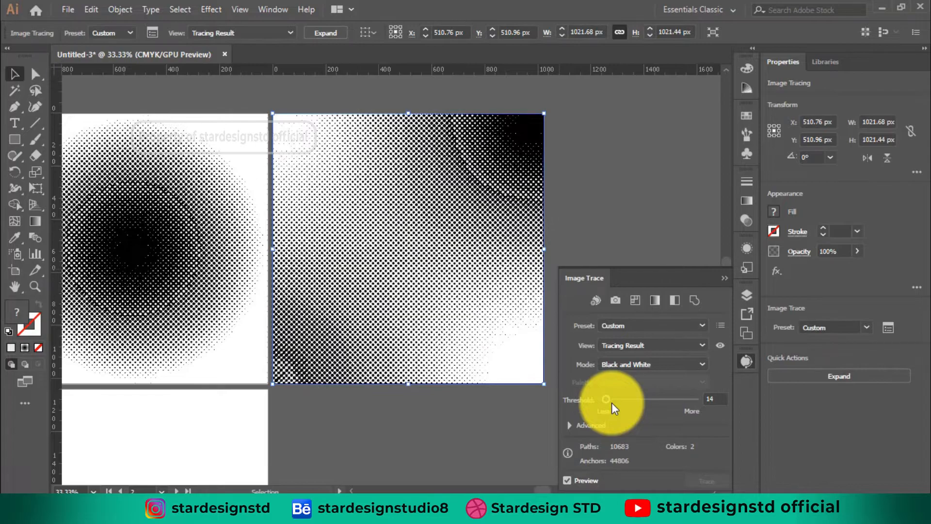
drag(606, 399, 614, 398)
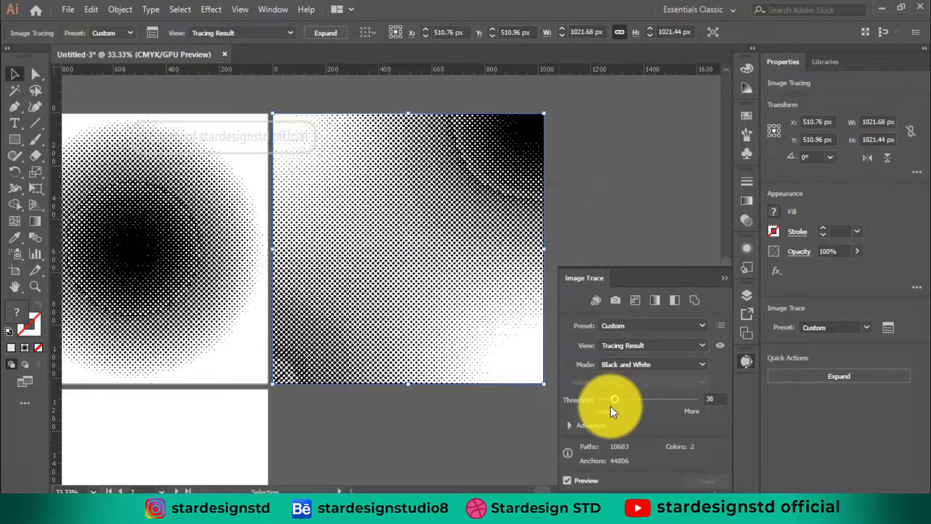
mouse_move(613, 400)
mouse_down()
mouse_move(588, 432)
mouse_move(607, 400)
mouse_up()
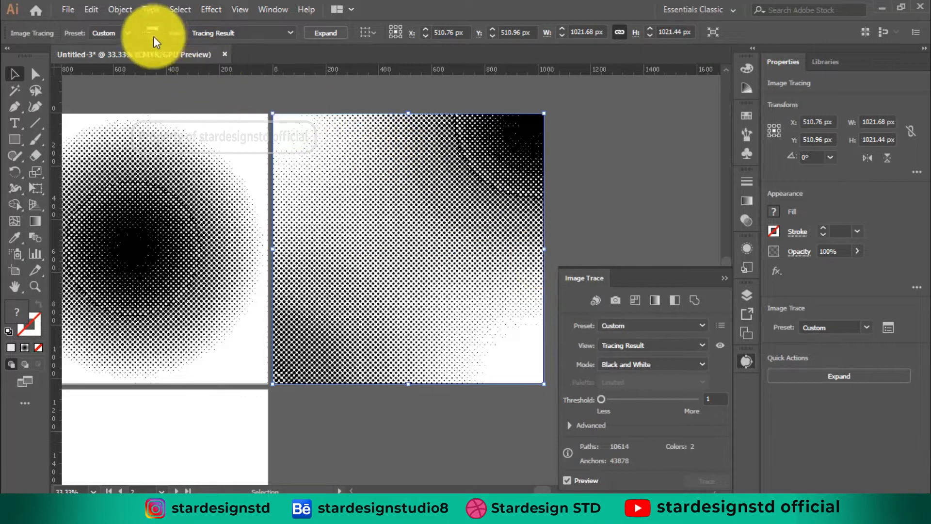
click(326, 33)
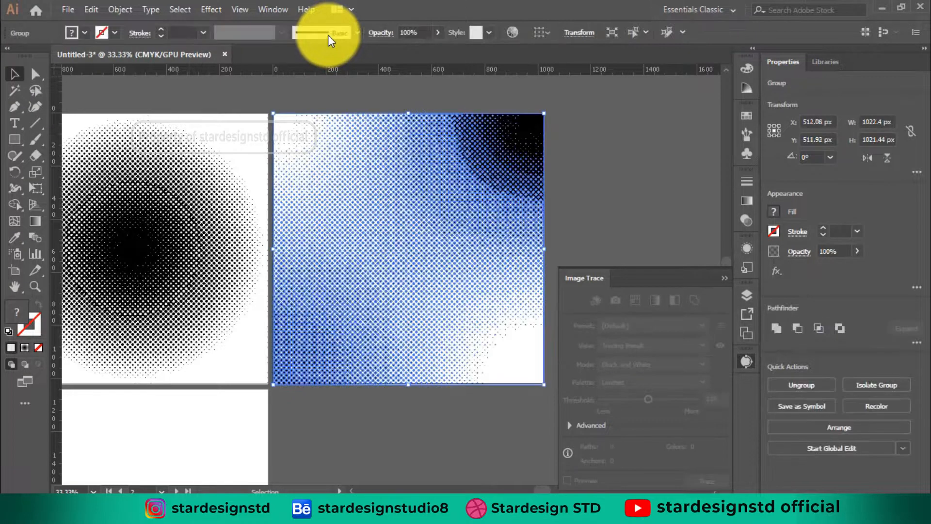
click(607, 211)
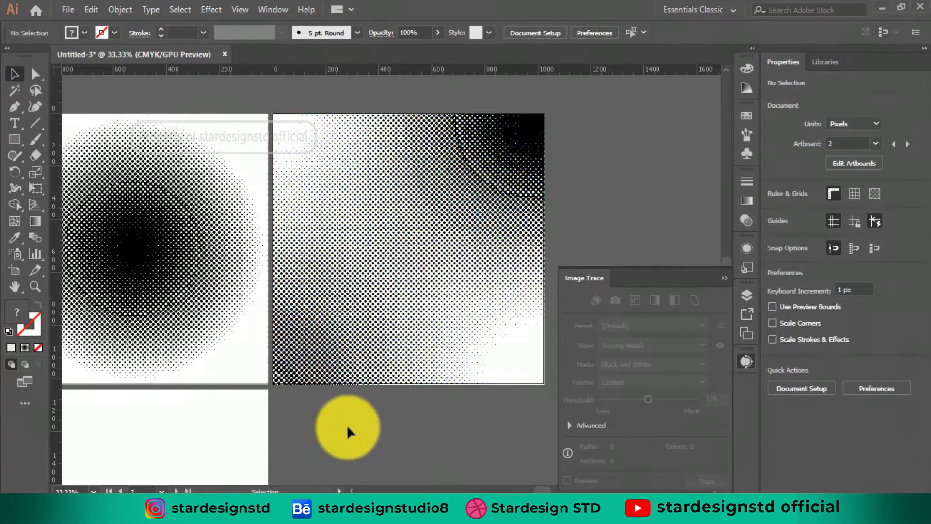
- Draw a white square about 1021 × 1021 px covering the empty third artboard below the circular halftone
drag(322, 422, 400, 239)
drag(422, 298, 402, 260)
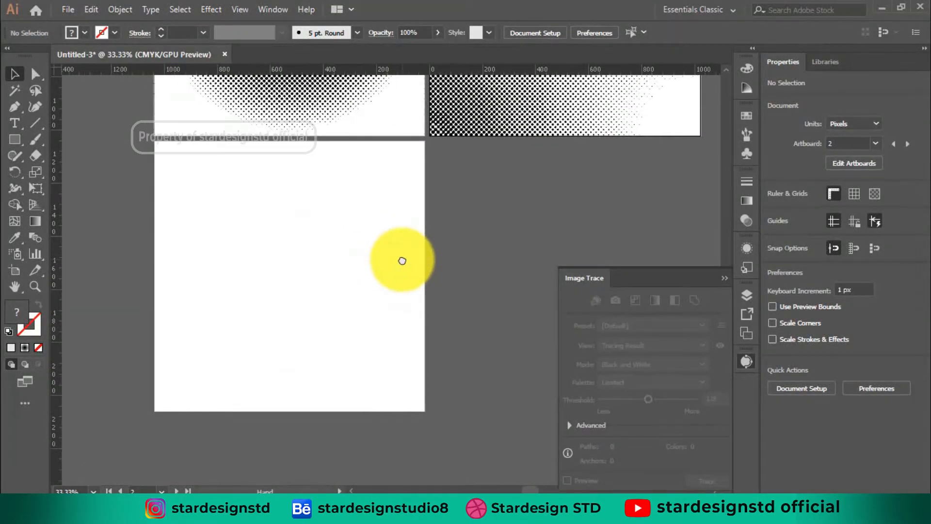
click(18, 140)
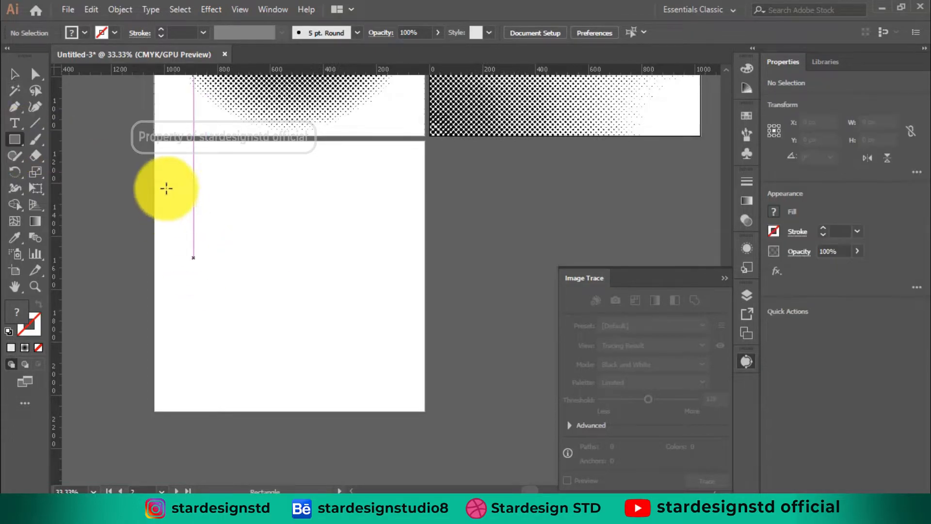
drag(155, 142, 425, 412)
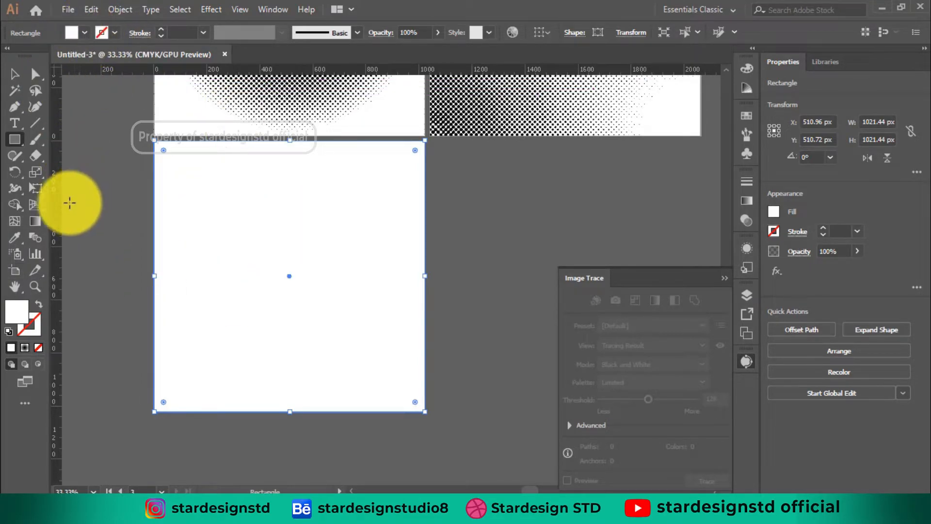
- Add a mesh point near the white square's upper-left corner with the Mesh tool and color it black
click(13, 221)
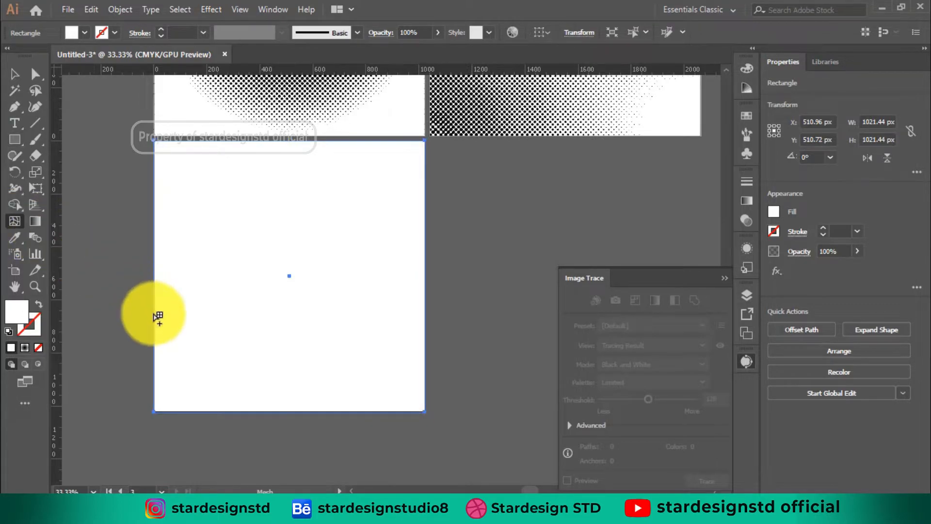
click(196, 175)
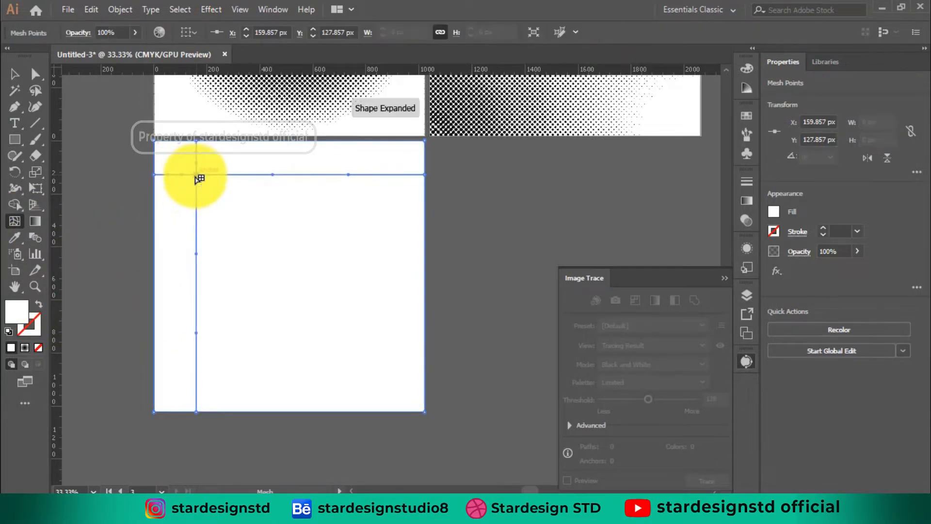
double_click(25, 313)
click(571, 334)
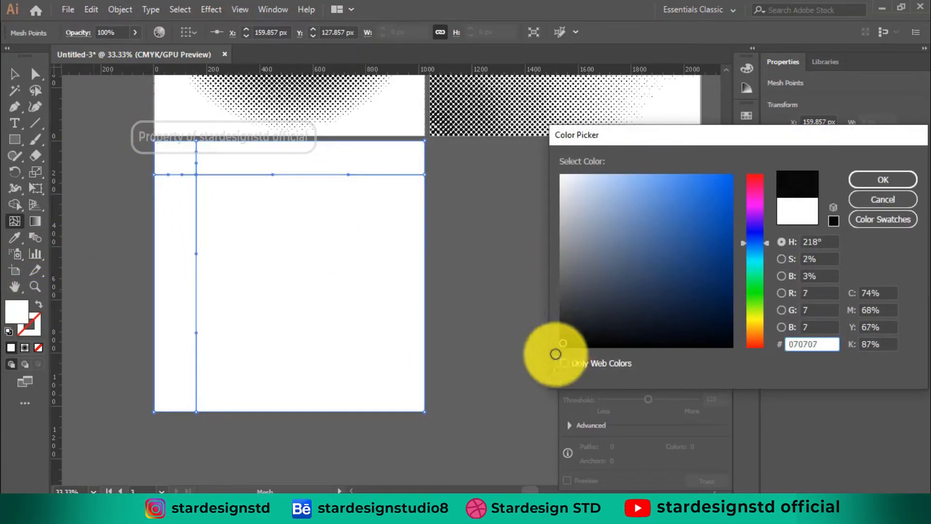
click(863, 184)
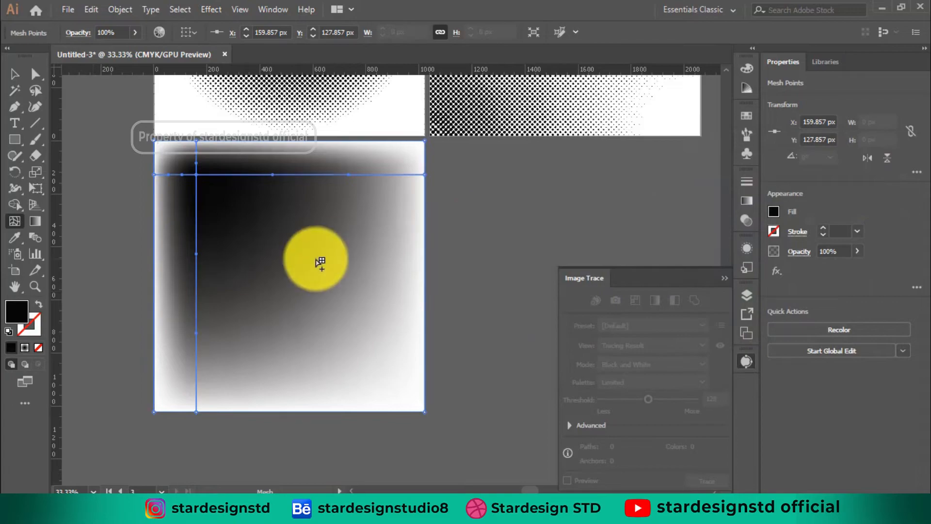
- Add four more black mesh points: near the square's lower-right, lower-left and upper-right corners, and slightly inward from the lower-left one
click(375, 345)
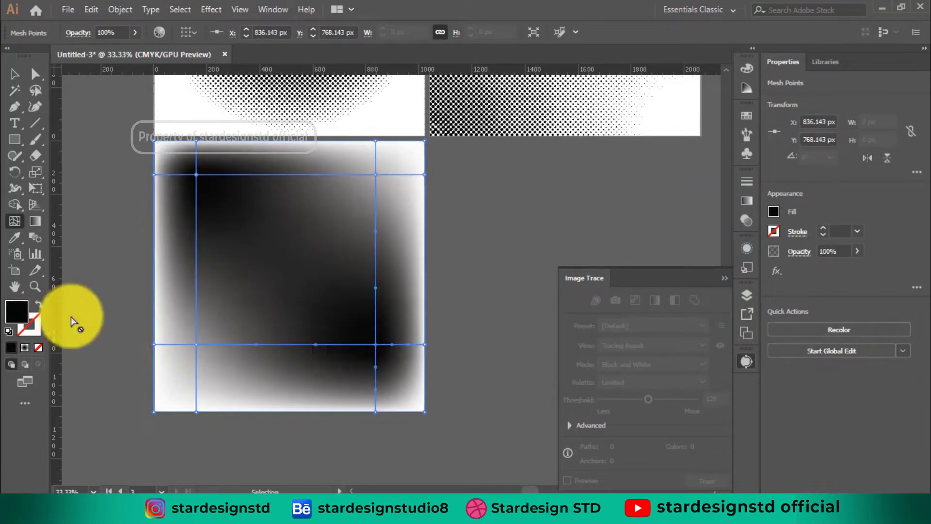
click(187, 380)
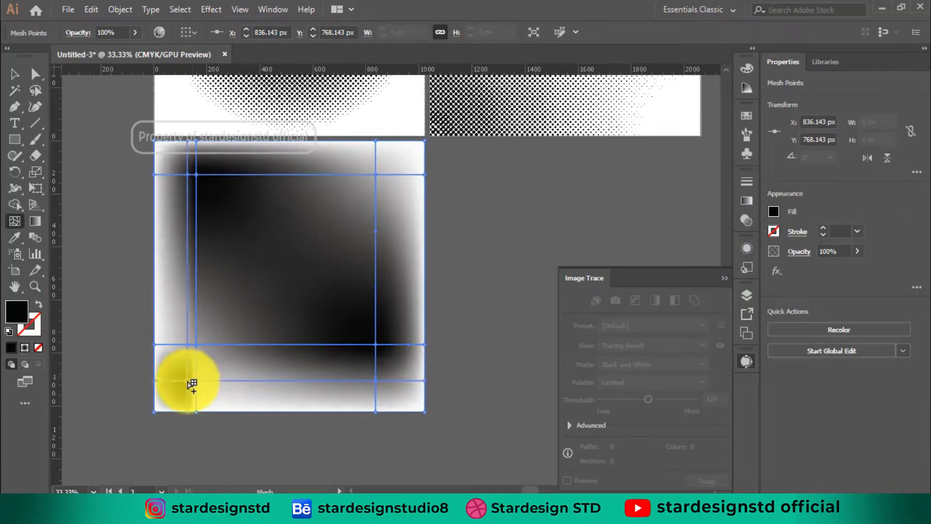
click(398, 189)
click(226, 369)
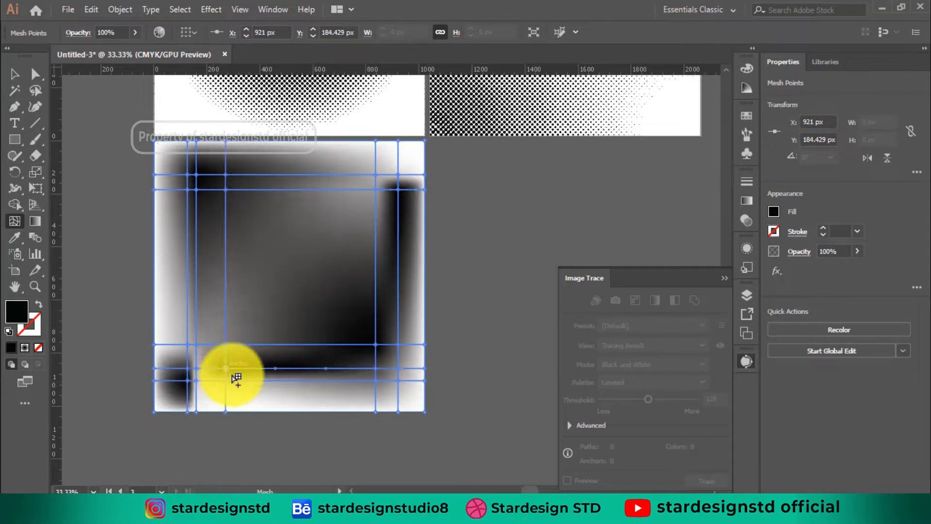
click(13, 73)
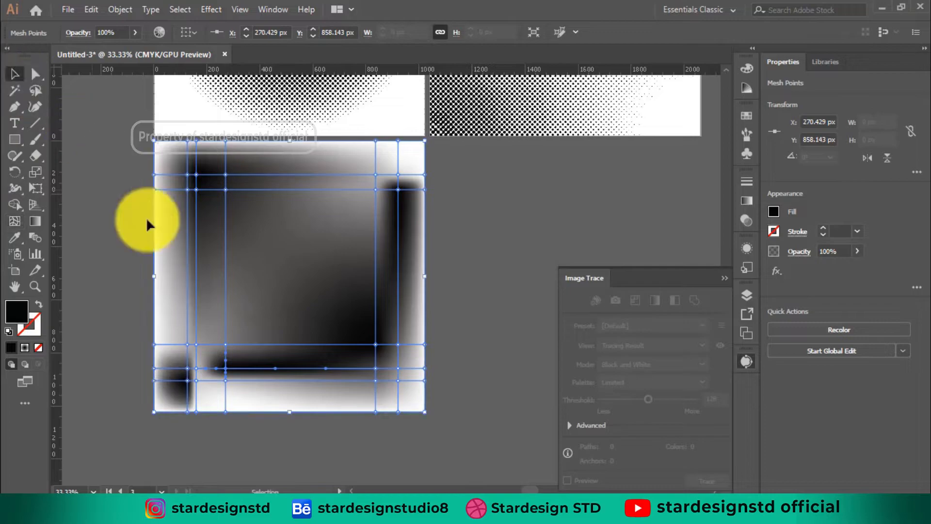
click(466, 262)
- Rasterize the gradient mesh square using the CMYK color model at High (300 ppi) resolution with a white background
click(351, 310)
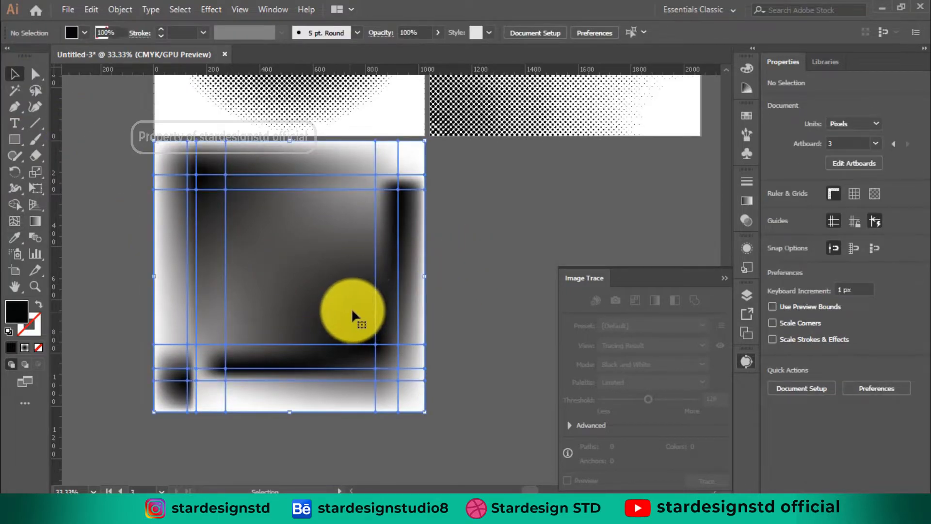
click(120, 10)
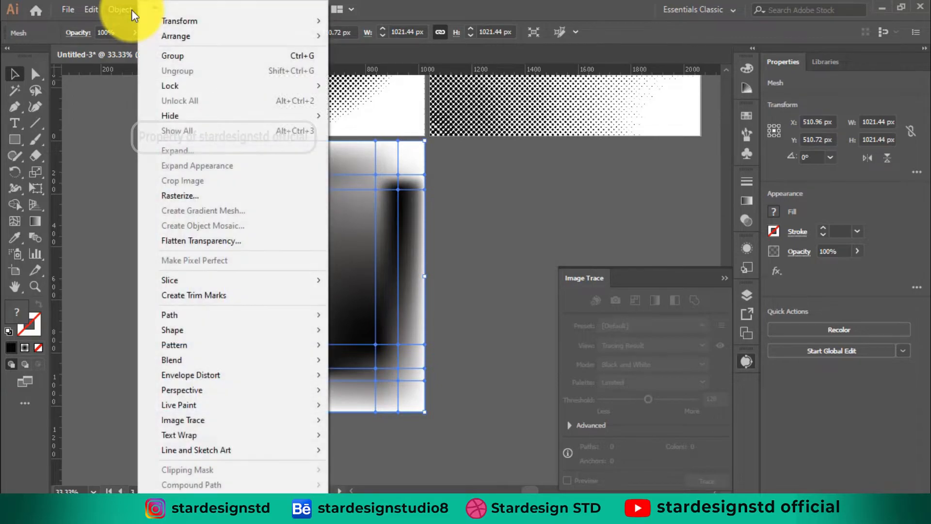
click(191, 197)
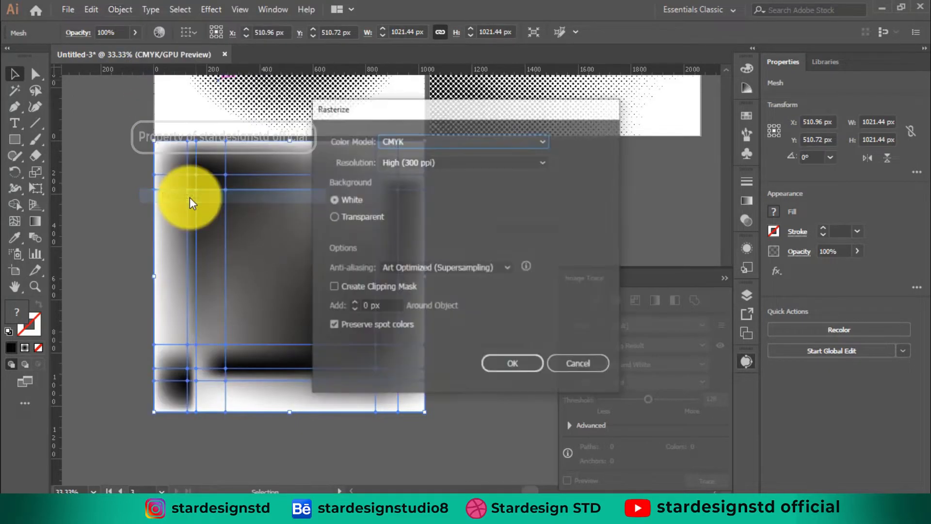
click(525, 366)
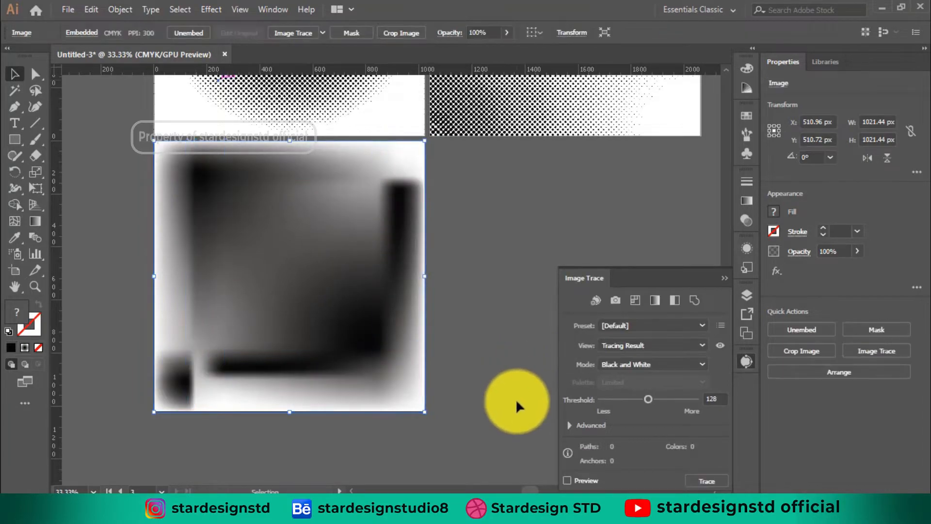
- Apply Color Halftone to the rasterized mesh gradient with a maximum radius of 40 pixels and 45-degree angles for all channels
click(211, 10)
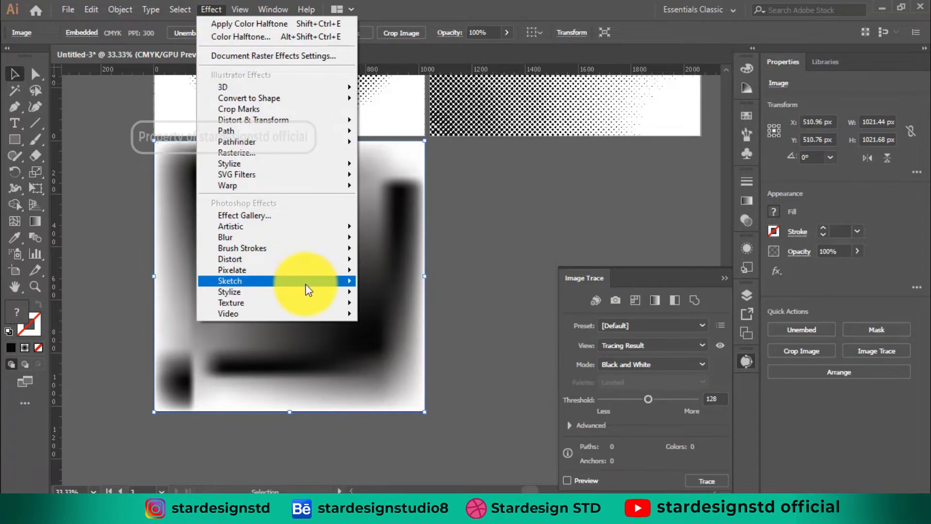
mouse_move(308, 270)
click(432, 274)
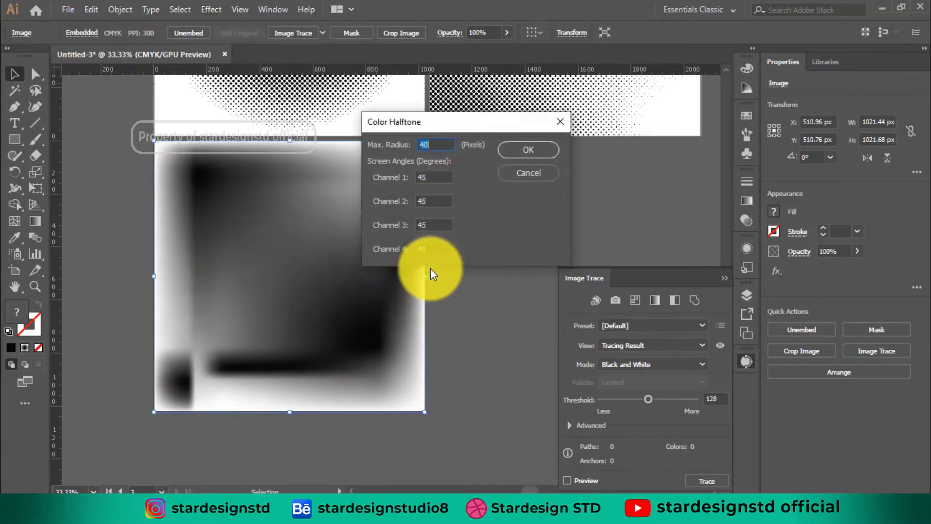
click(531, 150)
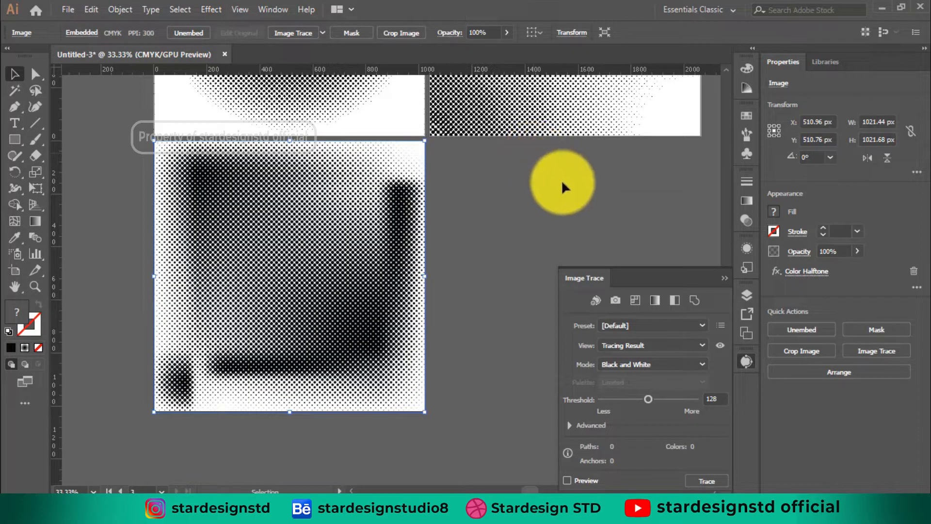
- Trace the third halftone image in Black and White mode with a threshold of 1 and expand it into vector paths
click(580, 481)
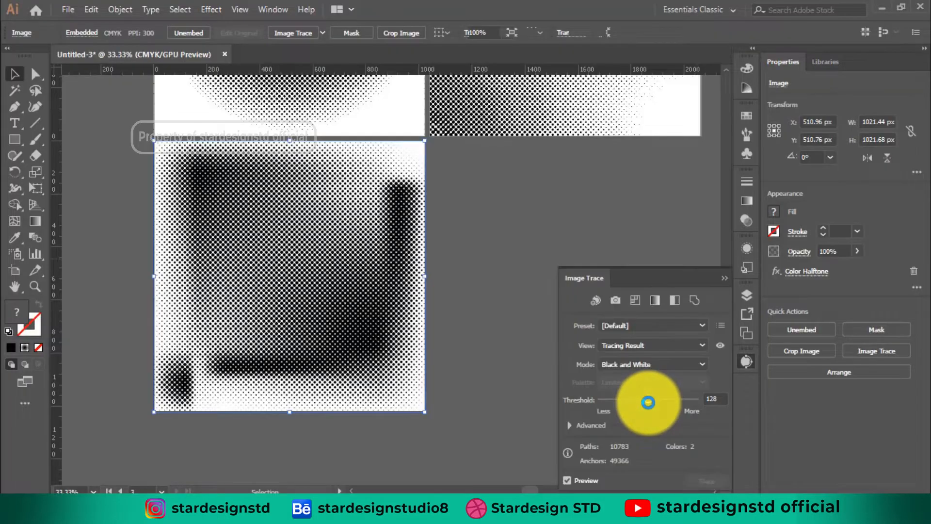
drag(648, 400, 600, 401)
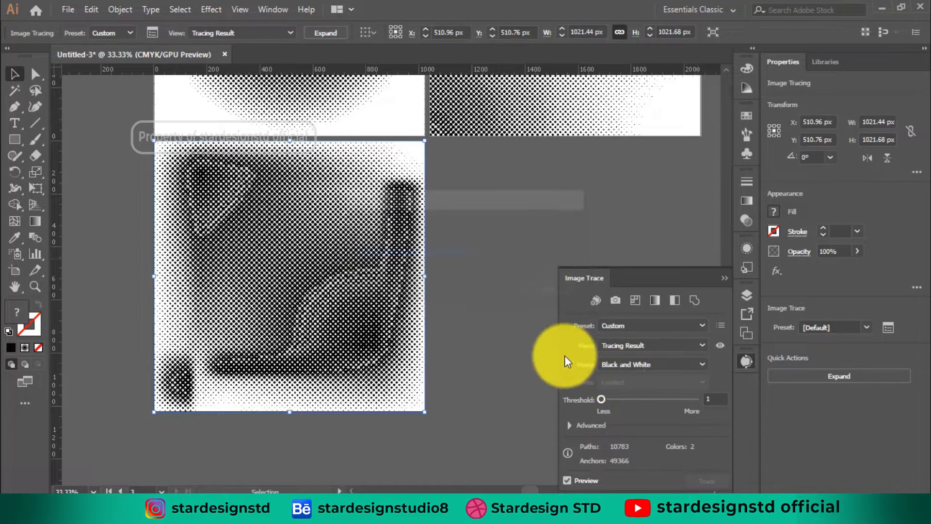
click(335, 35)
click(639, 236)
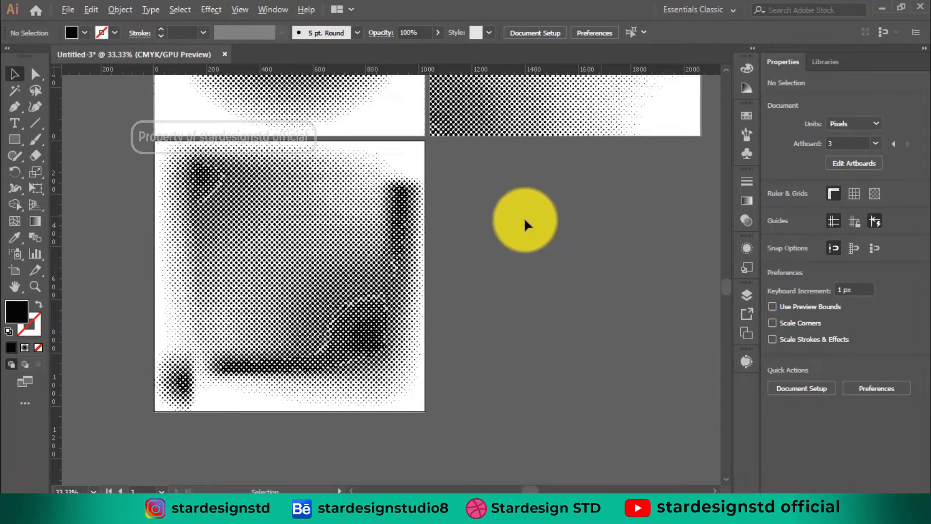
- Review the three vector halftone patterns together and check the circular one as a selectable group
scroll(524, 219, down, 1)
drag(510, 256, 509, 314)
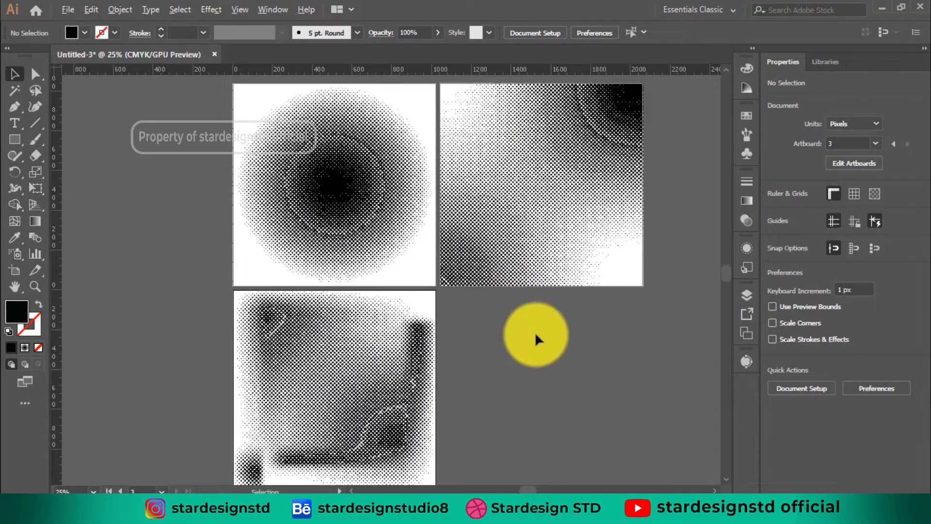
scroll(534, 332, down, 1)
drag(542, 323, 526, 295)
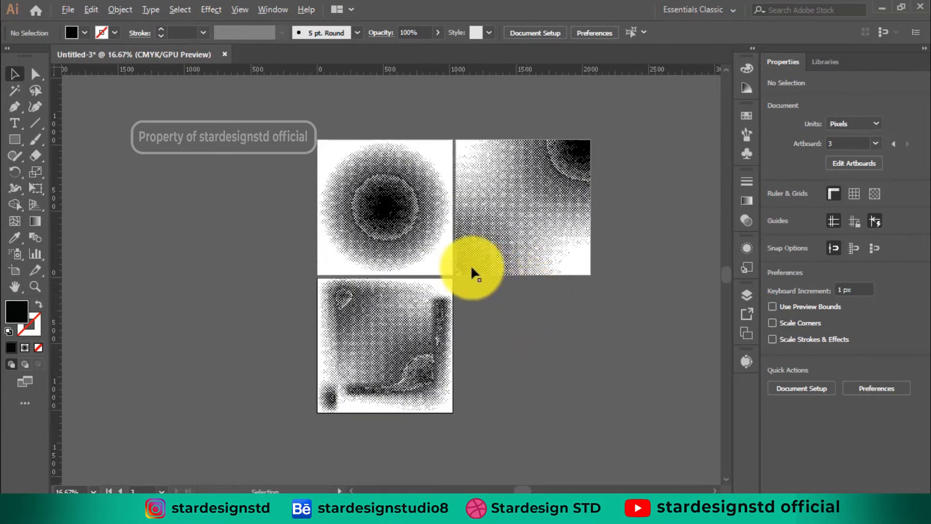
key(alt)
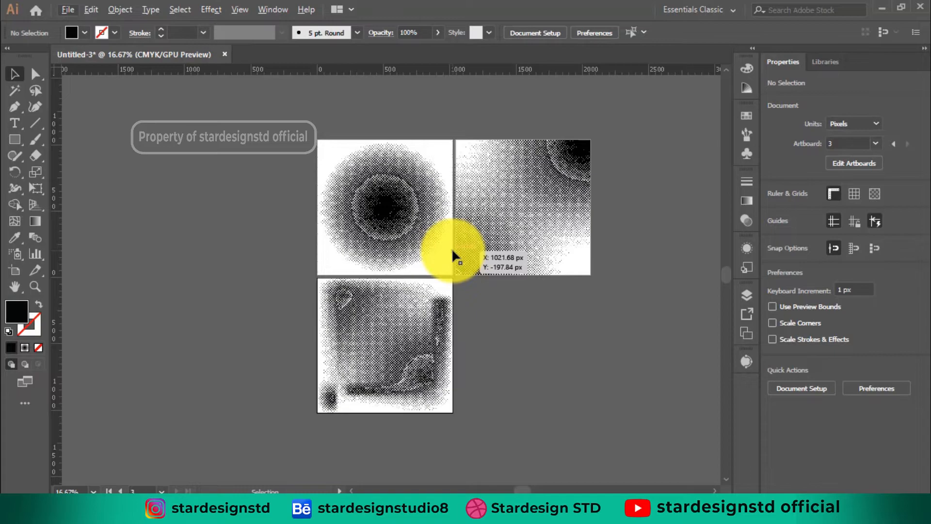
click(411, 216)
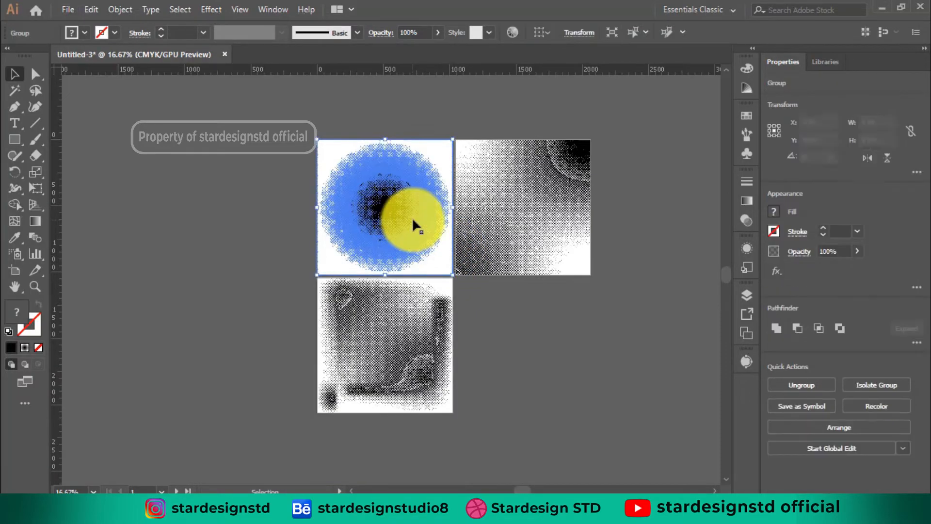
click(500, 305)
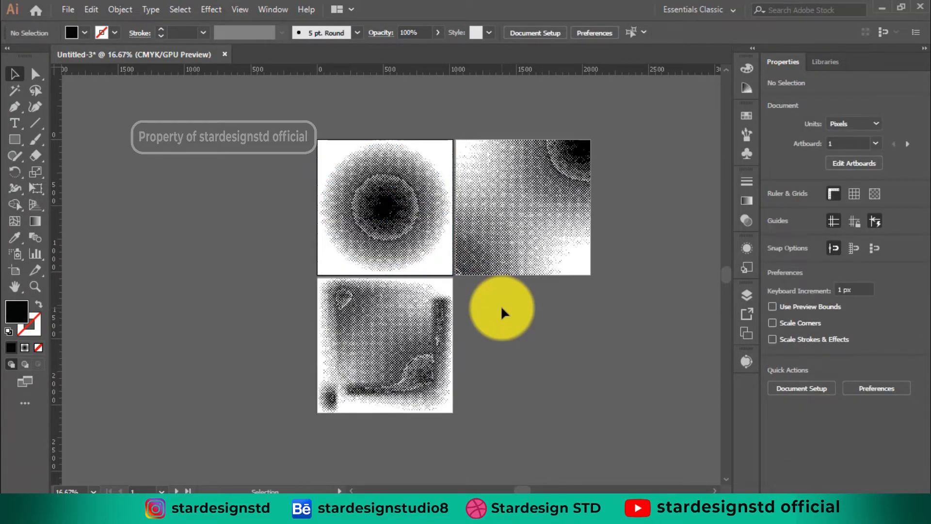